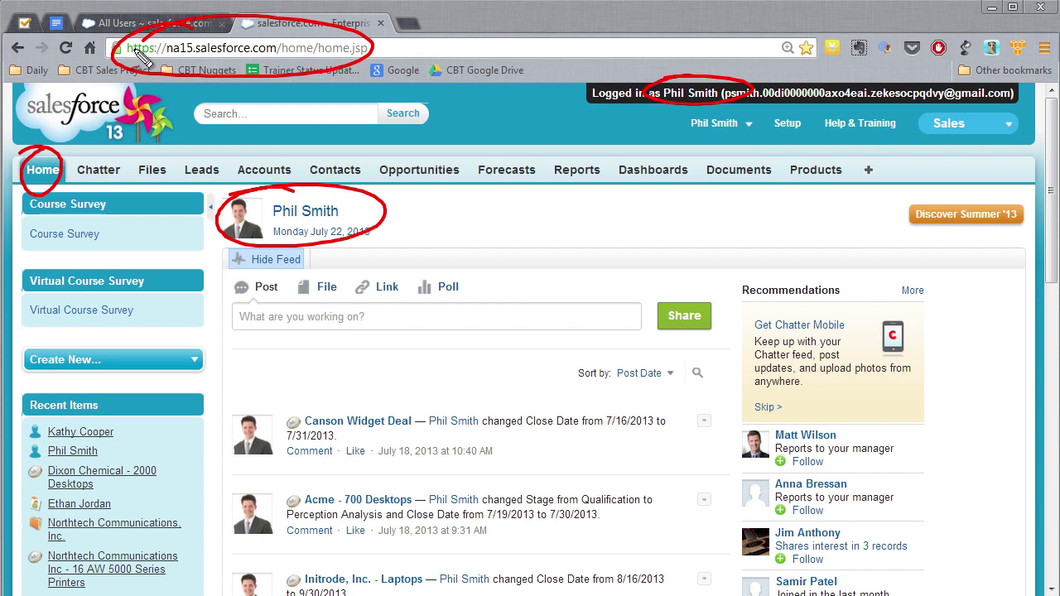
key(Escape)
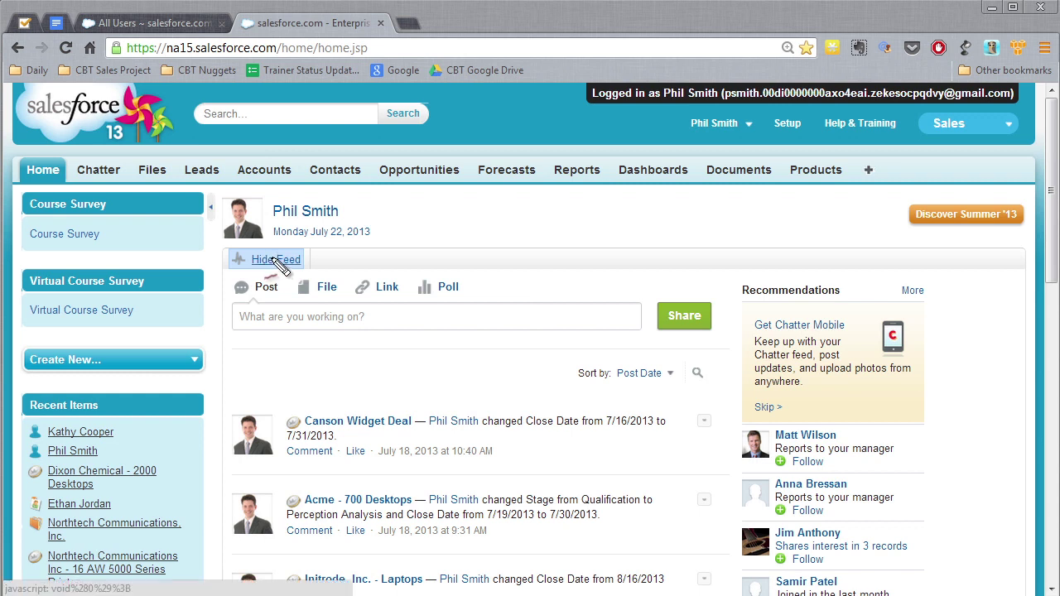
key(ctrl+2)
drag(282, 243, 321, 274)
key(Escape)
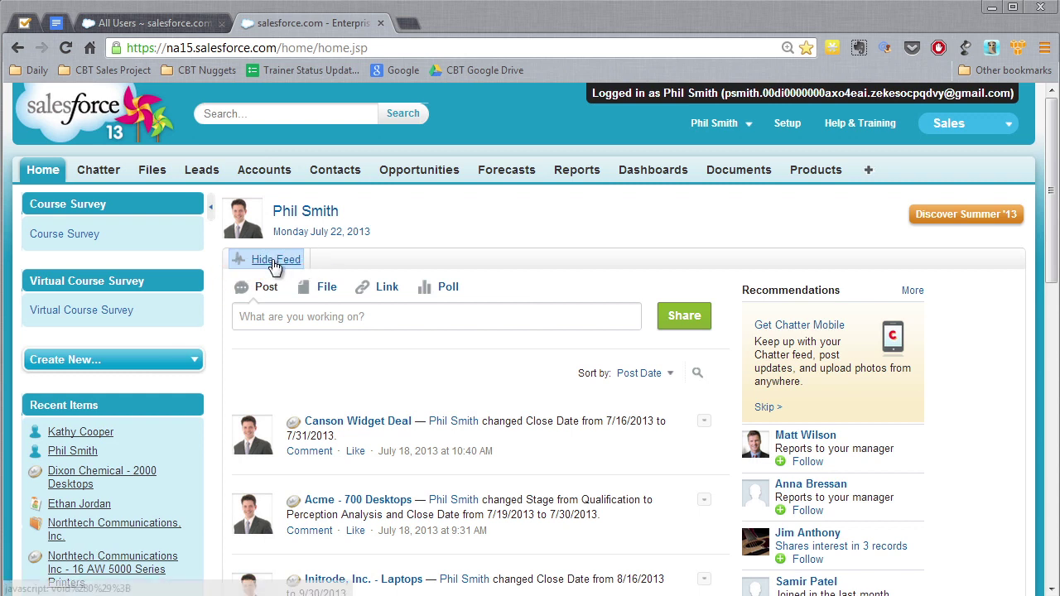
click(276, 262)
key(ctrl+2)
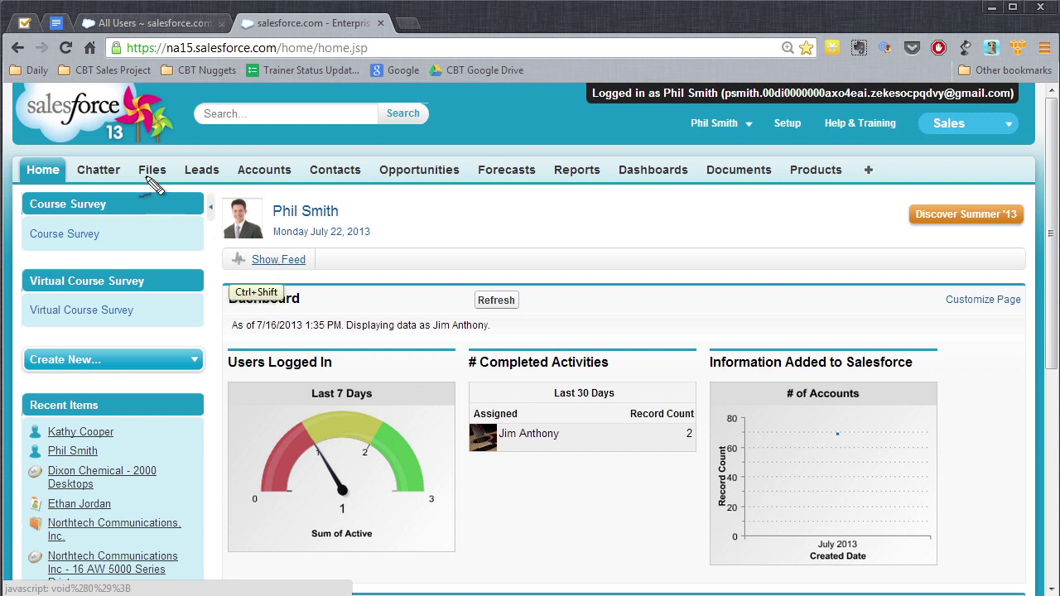
drag(78, 171, 83, 156)
key(Escape)
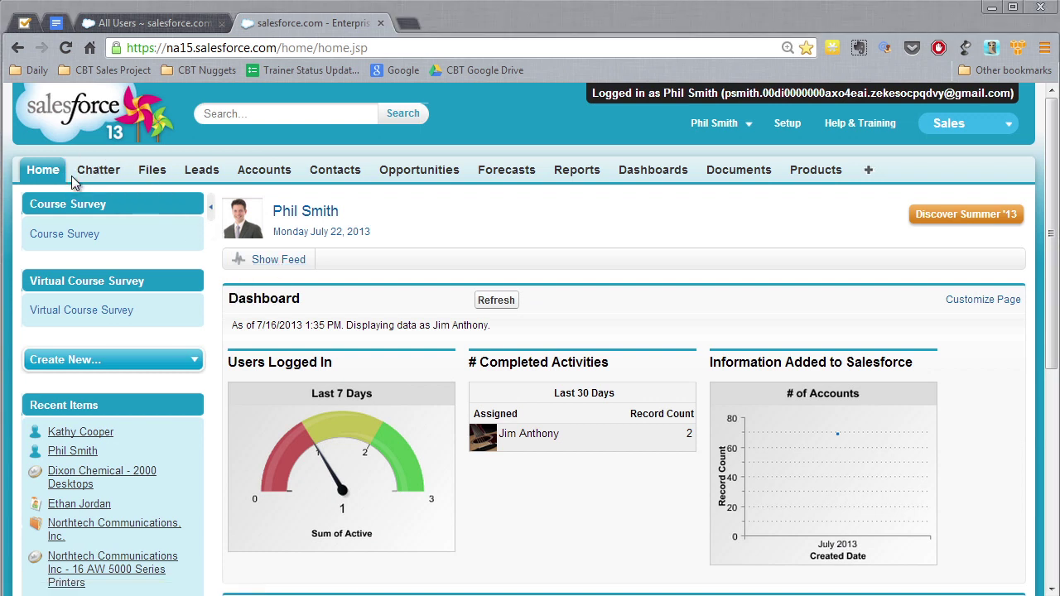
click(276, 261)
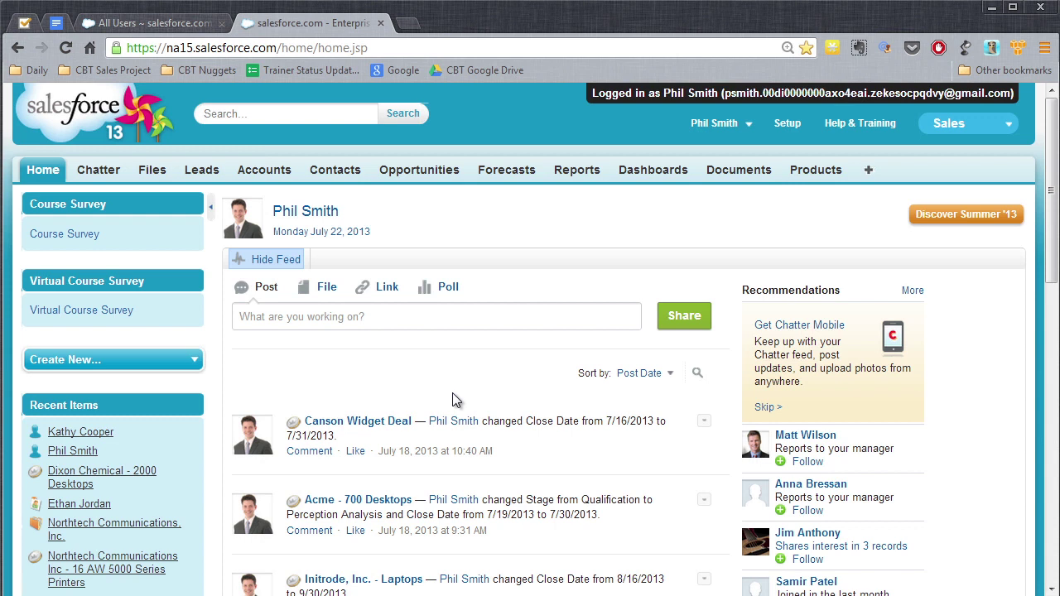
drag(1045, 237, 1055, 294)
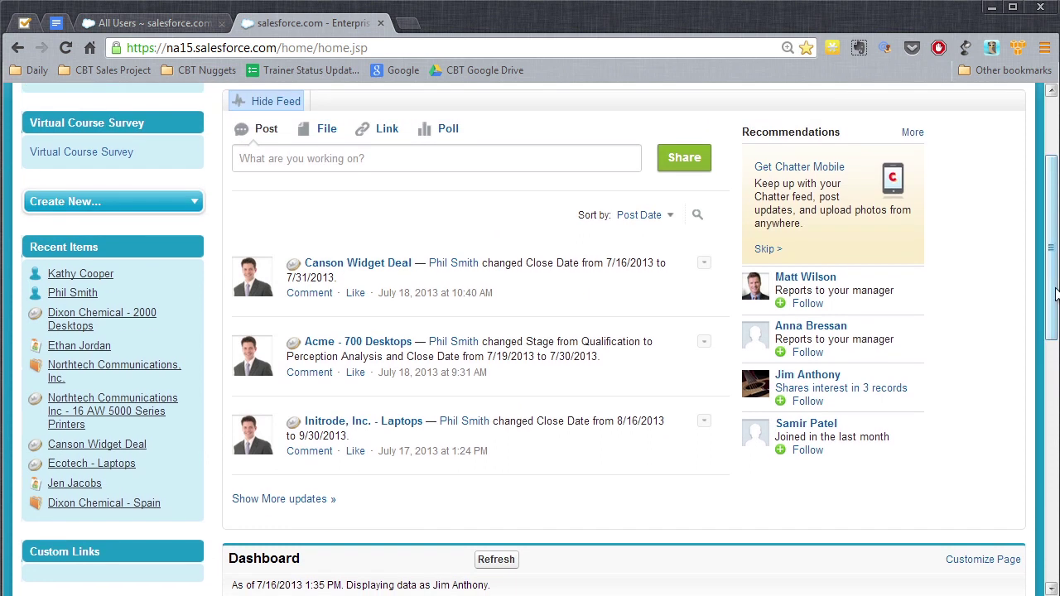
Open the Chatter page from the Home feed and scroll through its followed updates
click(281, 502)
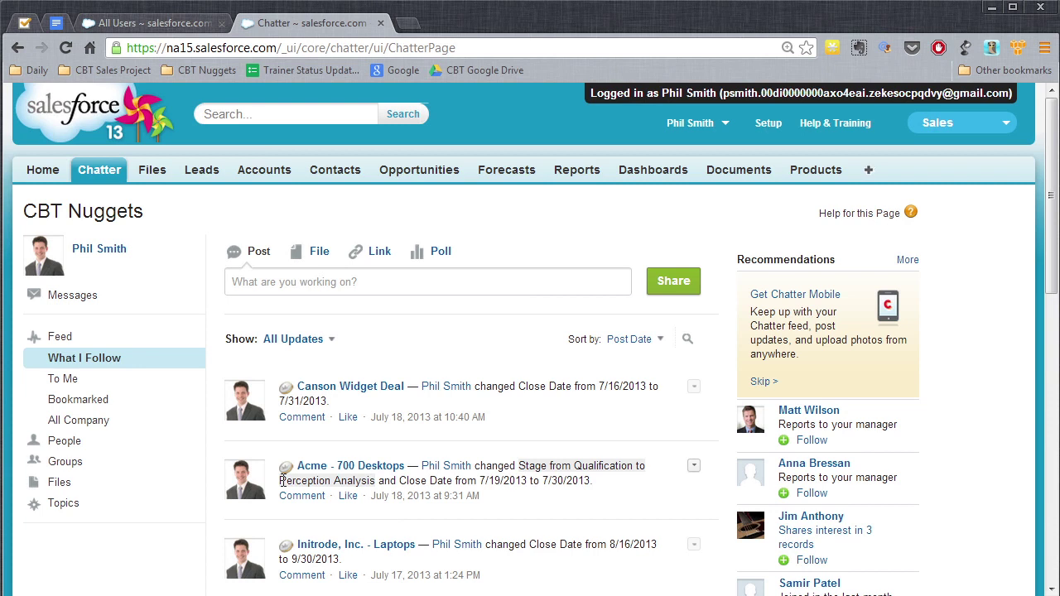
drag(85, 438, 62, 437)
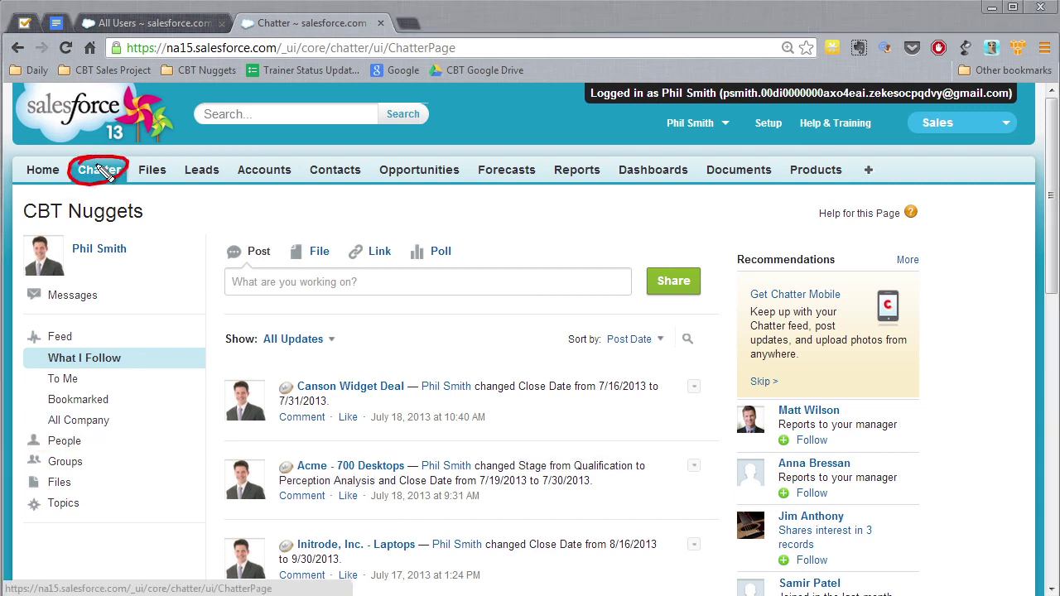
scroll(1051, 352, down, 3)
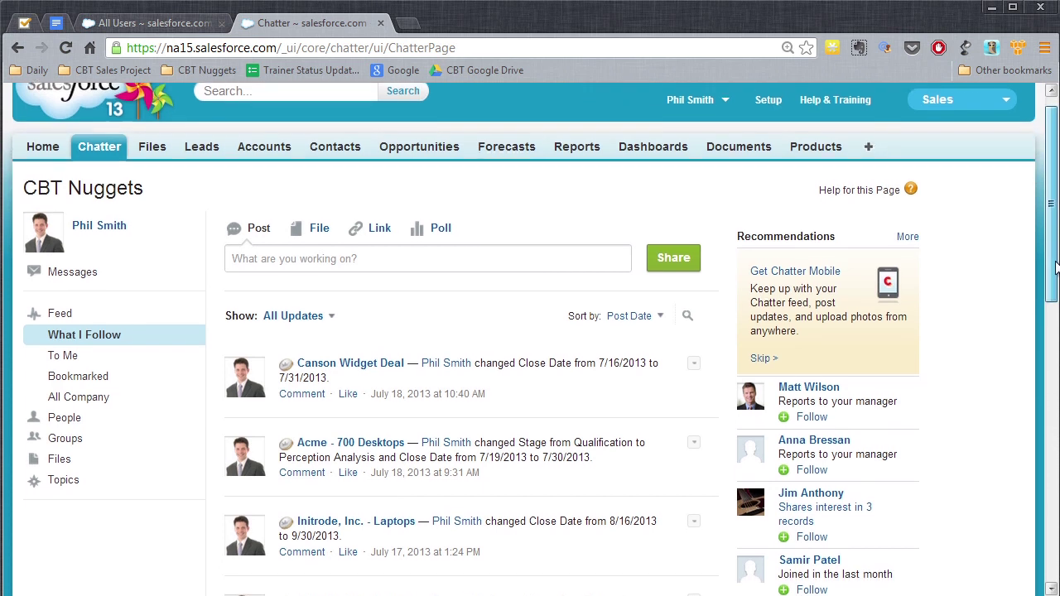
drag(1052, 352, 1039, 527)
drag(308, 217, 298, 242)
mouse_move(298, 318)
mouse_down()
mouse_move(273, 352)
mouse_move(308, 334)
mouse_up()
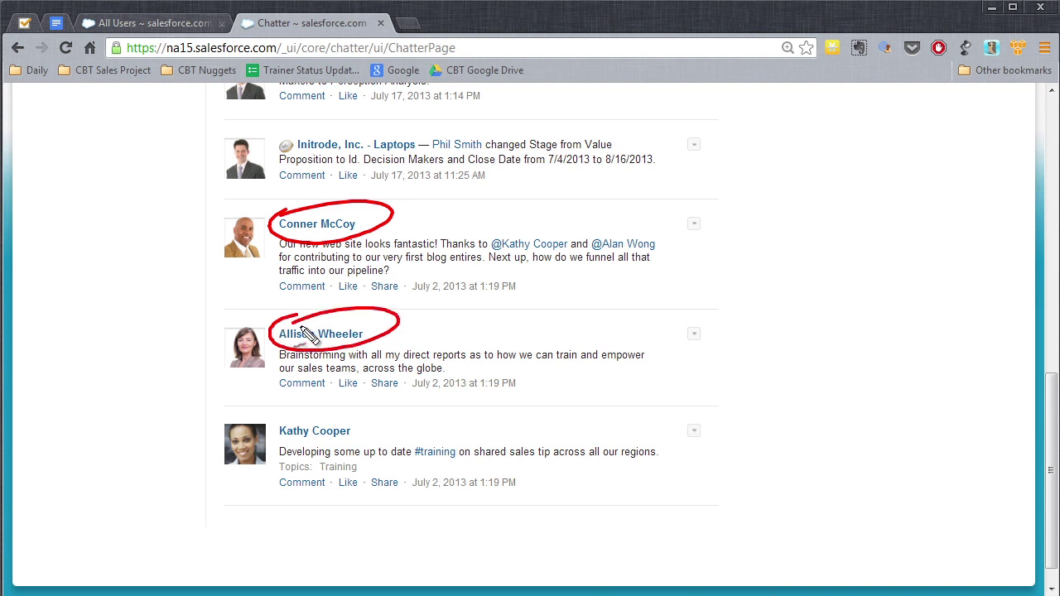
mouse_move(308, 424)
mouse_down()
mouse_move(281, 427)
mouse_move(298, 416)
mouse_up()
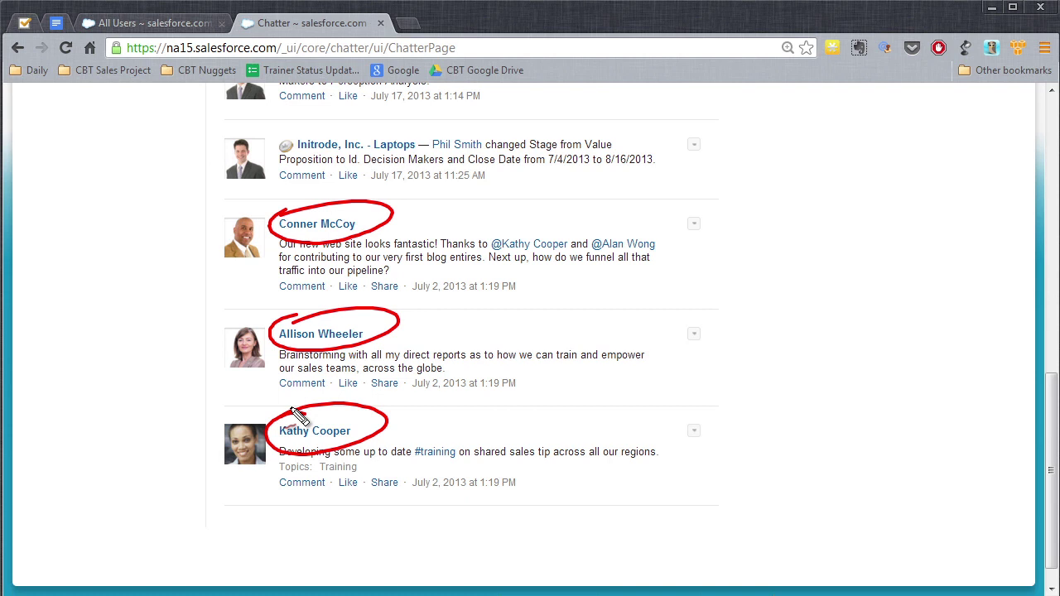
scroll(300, 416, up, 15)
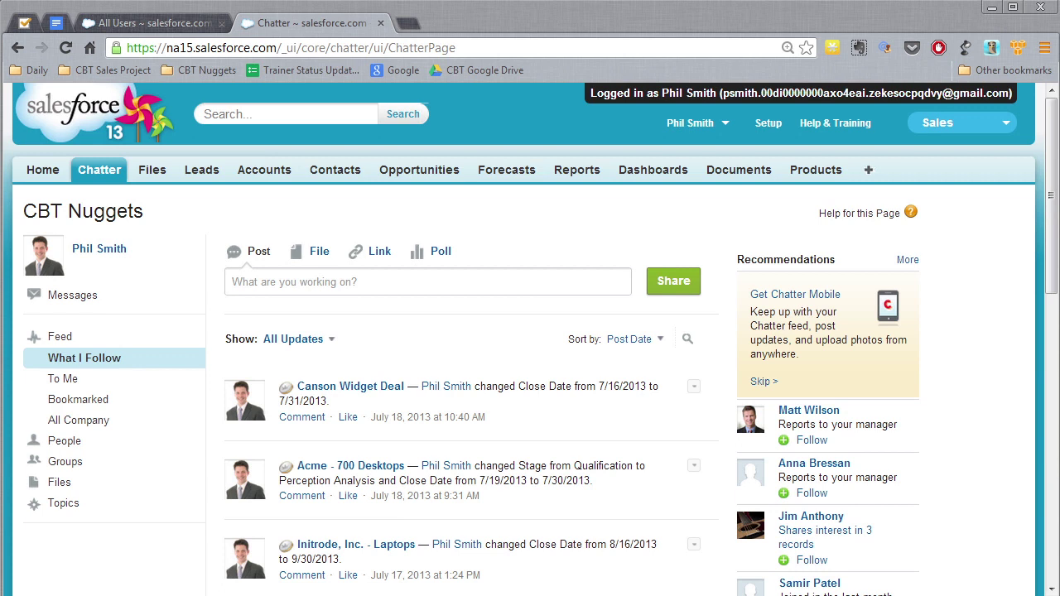
mouse_move(280, 156)
mouse_down()
mouse_move(265, 190)
mouse_move(278, 161)
mouse_move(253, 153)
mouse_up()
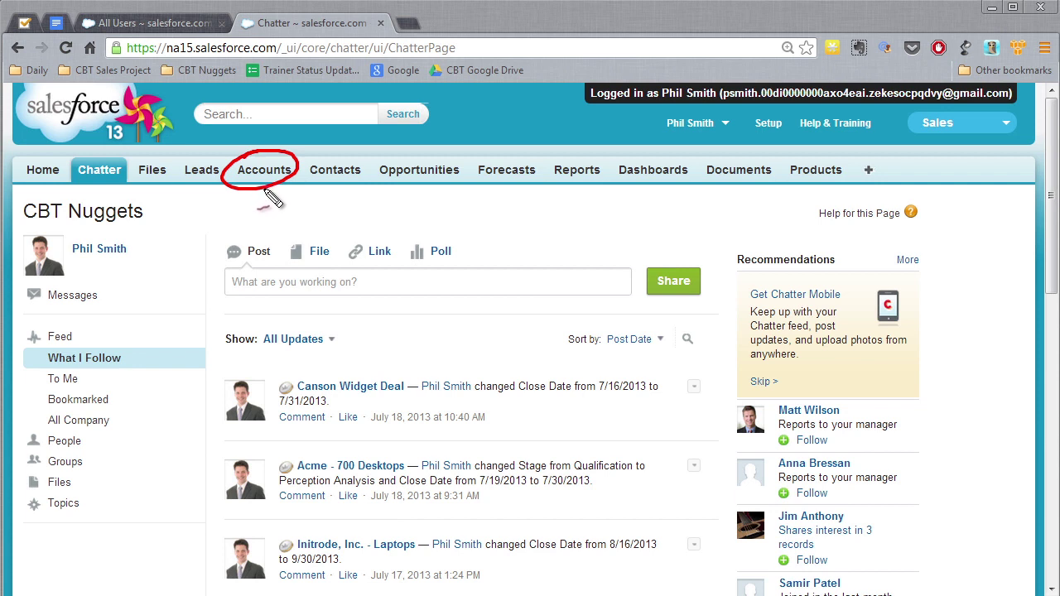
mouse_move(330, 163)
mouse_down()
mouse_move(367, 189)
mouse_move(345, 160)
mouse_up()
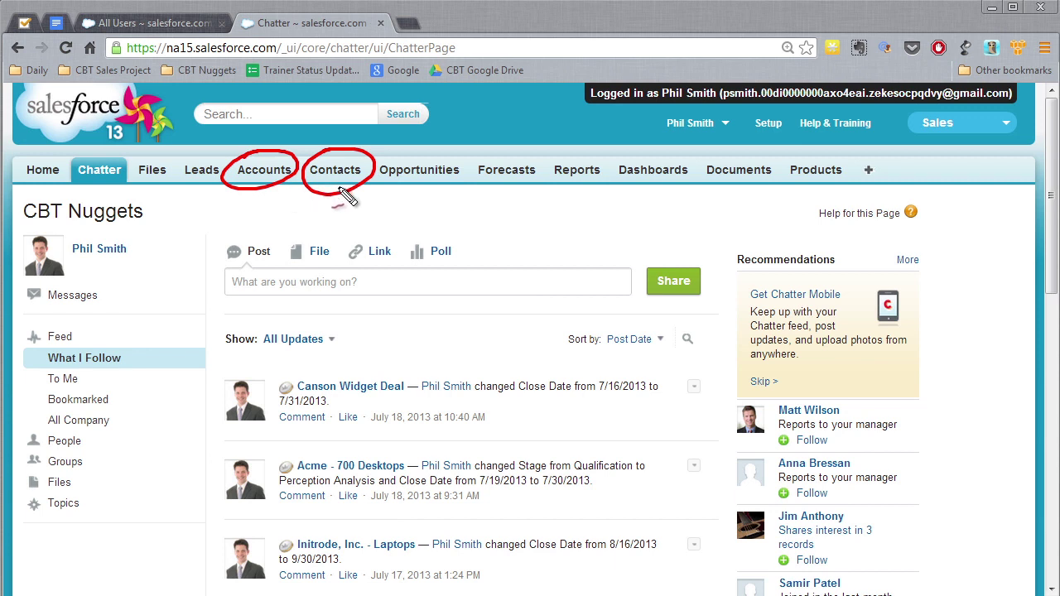
mouse_move(414, 153)
mouse_down()
mouse_move(454, 197)
mouse_move(414, 162)
mouse_up()
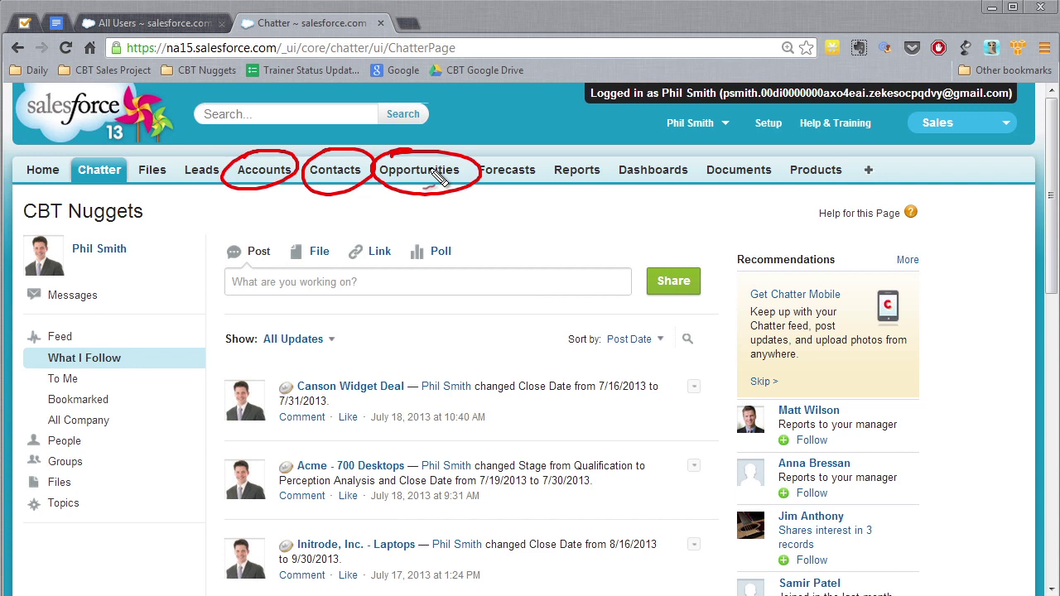
mouse_move(496, 158)
mouse_down()
mouse_move(546, 199)
mouse_move(488, 160)
mouse_up()
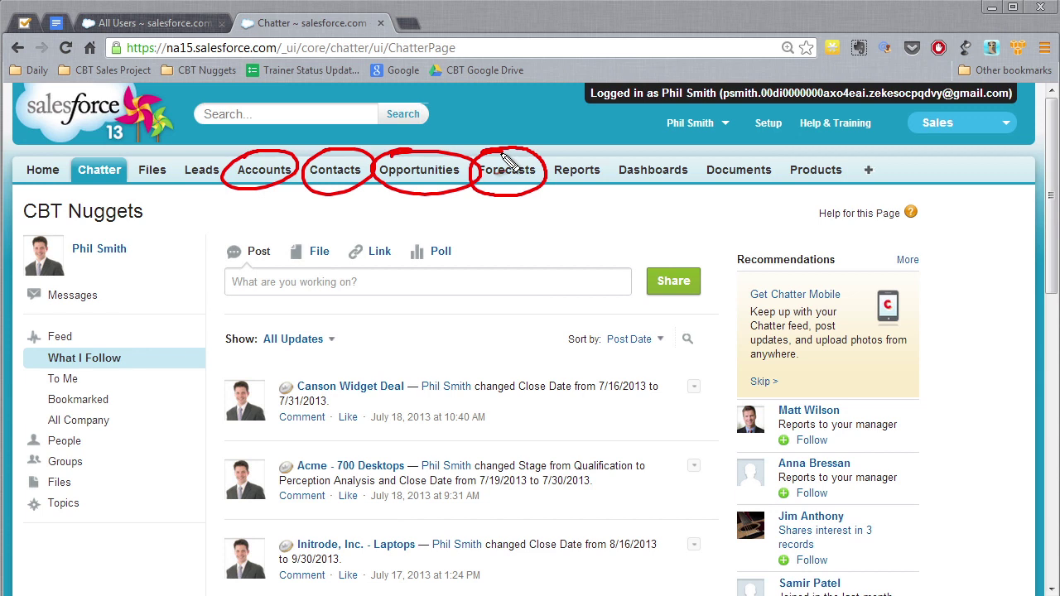
mouse_move(483, 202)
mouse_down()
mouse_move(428, 213)
mouse_move(273, 198)
mouse_up()
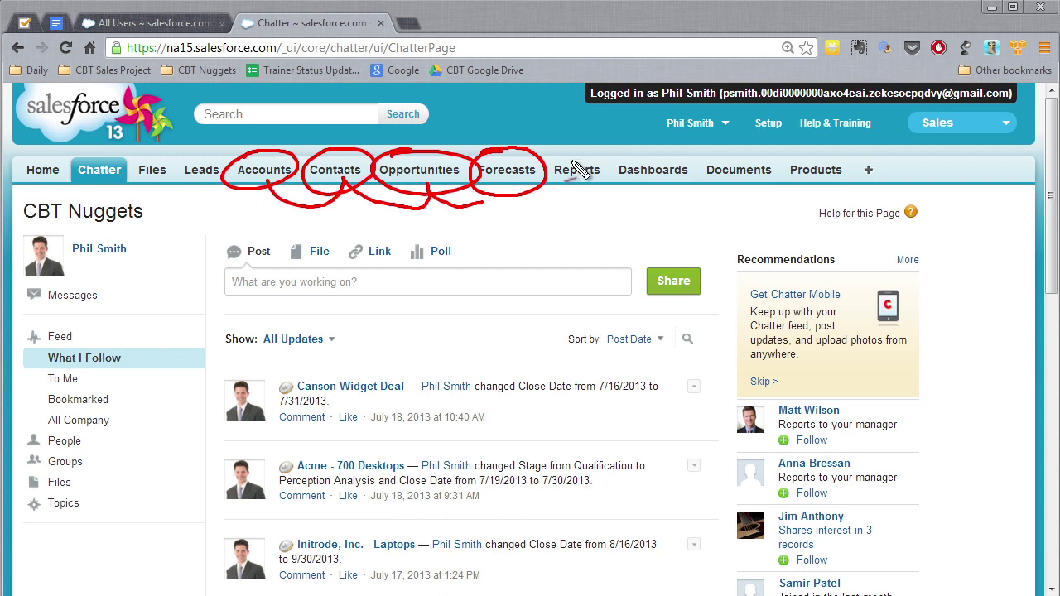
mouse_move(574, 171)
mouse_down()
mouse_move(591, 165)
mouse_move(604, 178)
mouse_move(571, 170)
mouse_up()
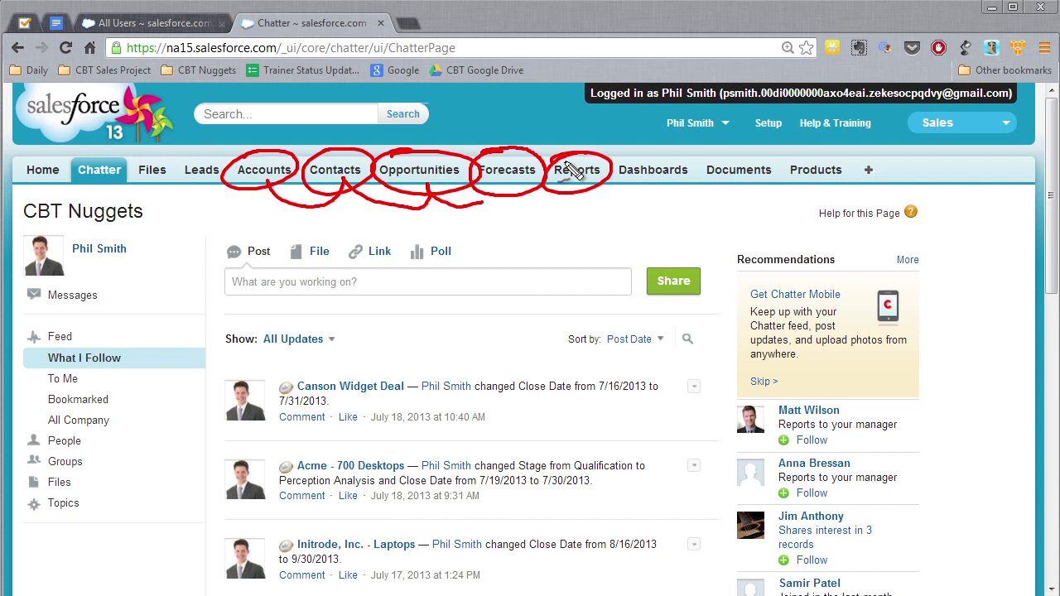
mouse_move(634, 198)
mouse_down()
mouse_move(654, 164)
mouse_move(611, 198)
mouse_move(634, 218)
mouse_move(605, 224)
mouse_move(584, 205)
mouse_move(606, 214)
mouse_up()
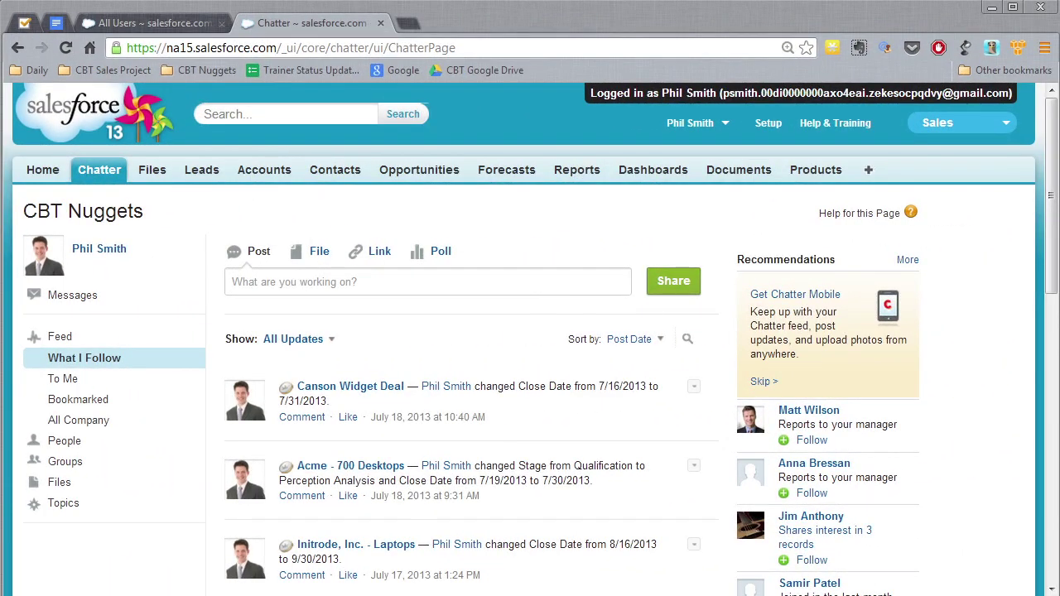
Start a new lead on the Leads page using the Telemarketing Lead record type
click(203, 174)
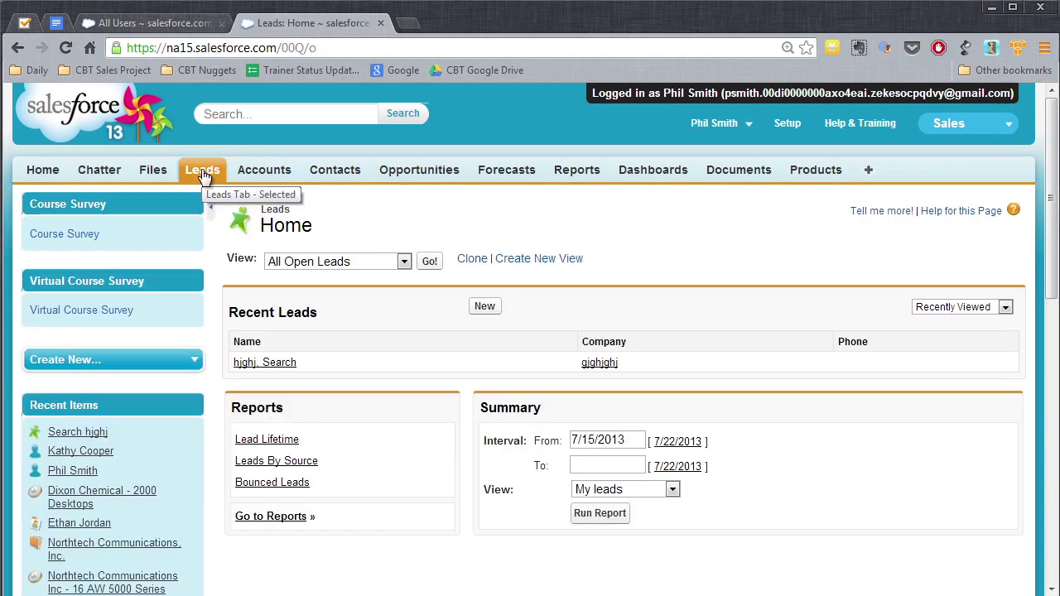
click(484, 307)
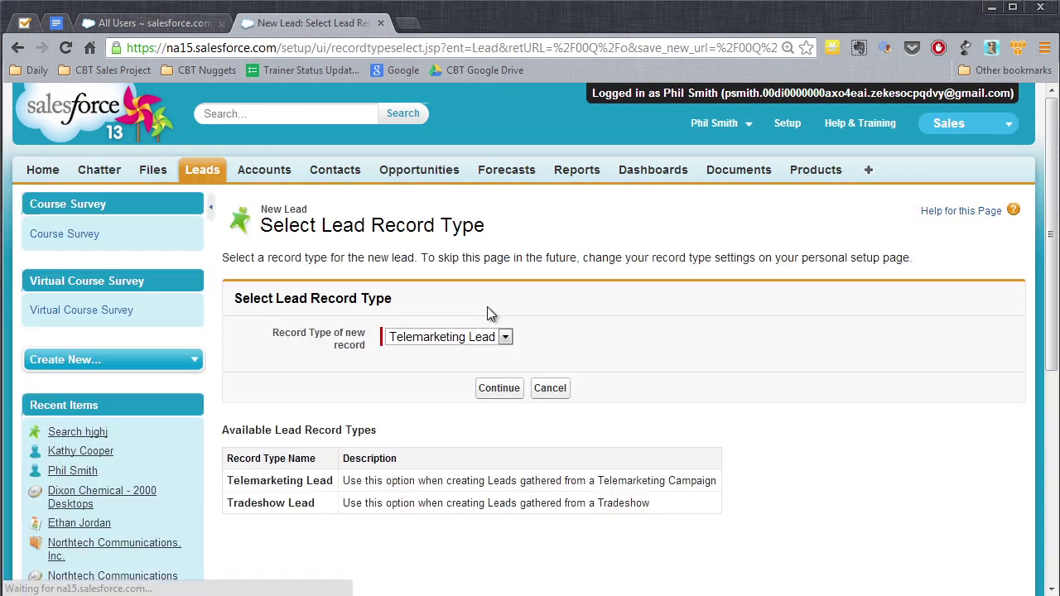
click(499, 390)
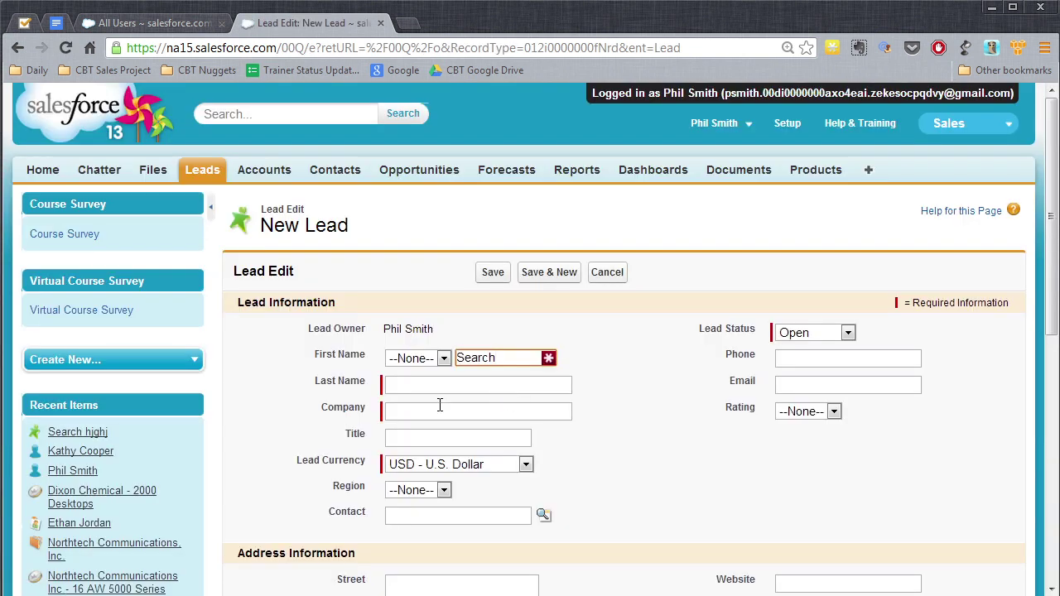
Enter the lead's first and last name, company ABCDEF, and lead status Contacted
key(BackSpace)
key(BackSpace)
key(BackSpace)
key(BackSpace)
key(BackSpace)
key(BackSpace)
text(Sam)
key(Tab)
text(Smith)
key(Tab)
text(ABCDEF)
key(Tab)
key(Tab)
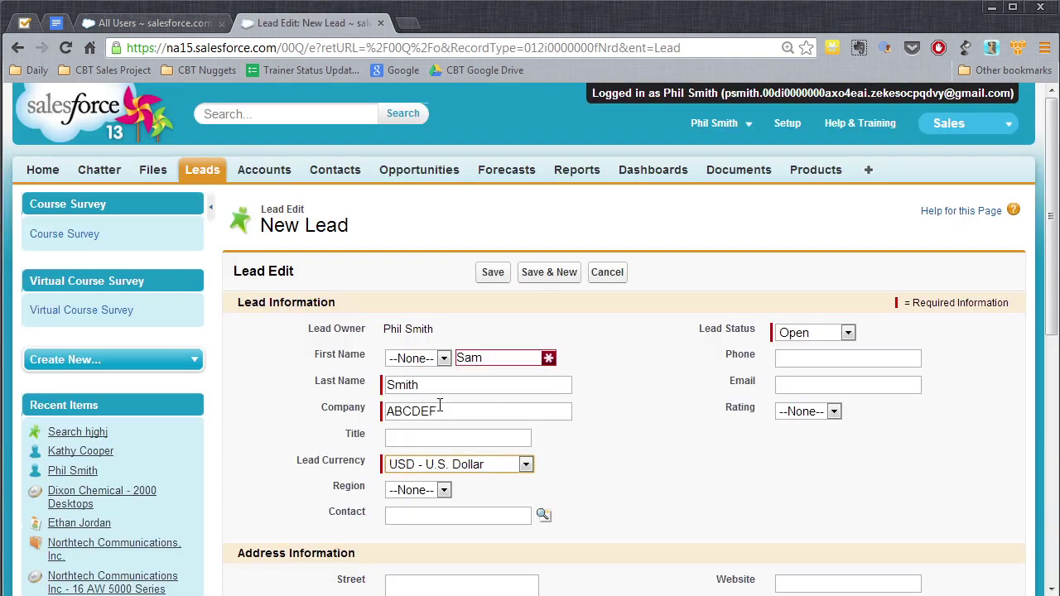
click(847, 332)
click(825, 379)
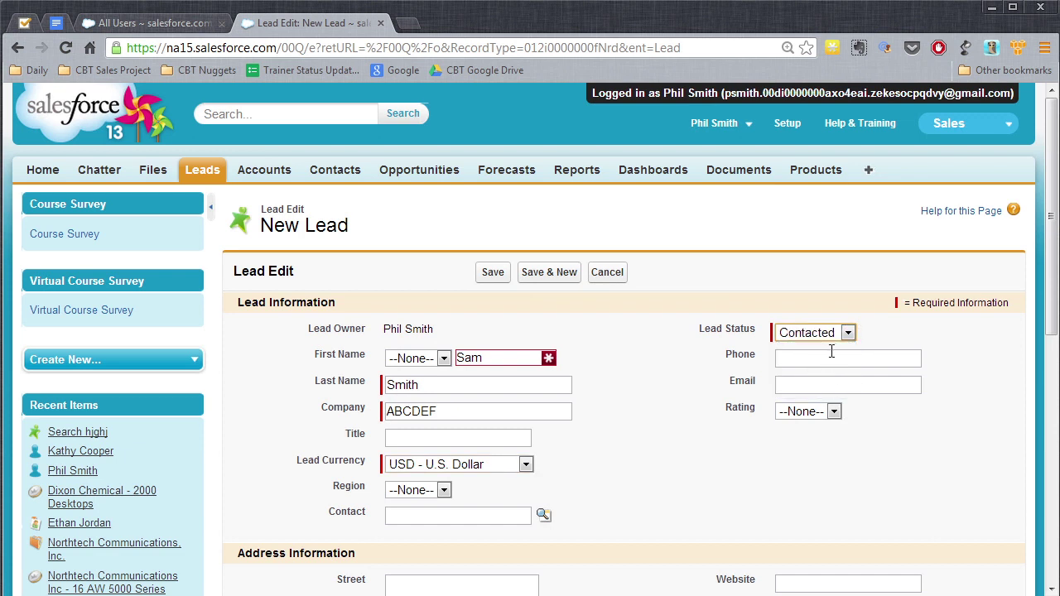
Review the Lead Edit form and save the new lead
key(ctrl+shift)
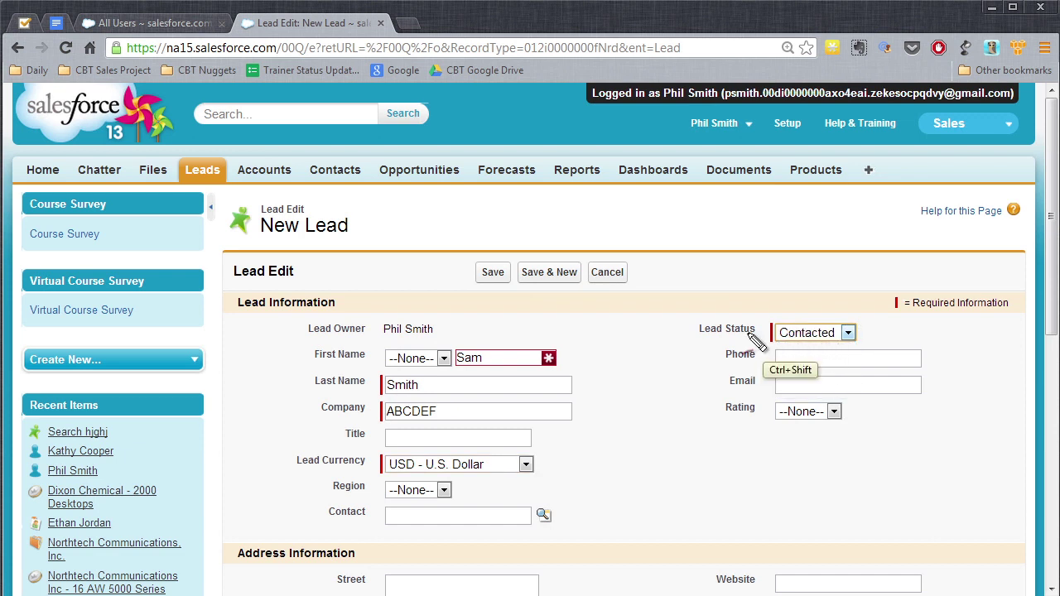
mouse_move(389, 371)
mouse_down()
mouse_move(365, 389)
mouse_move(383, 469)
mouse_move(396, 460)
mouse_up()
mouse_move(798, 331)
mouse_down()
mouse_move(745, 333)
mouse_move(774, 314)
mouse_up()
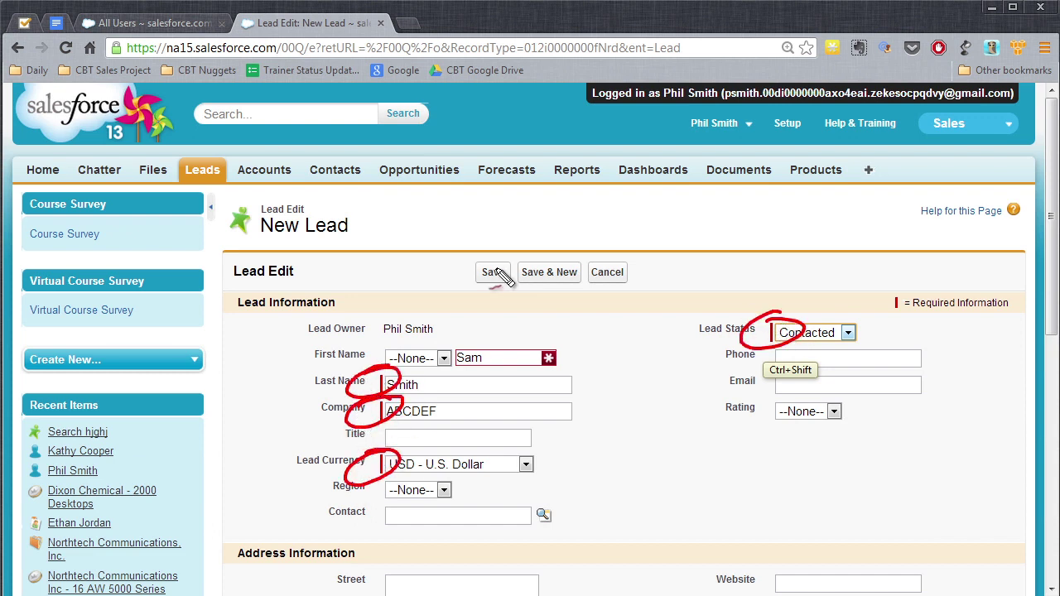
mouse_move(499, 273)
mouse_down()
mouse_move(515, 248)
mouse_move(507, 318)
mouse_move(525, 303)
mouse_up()
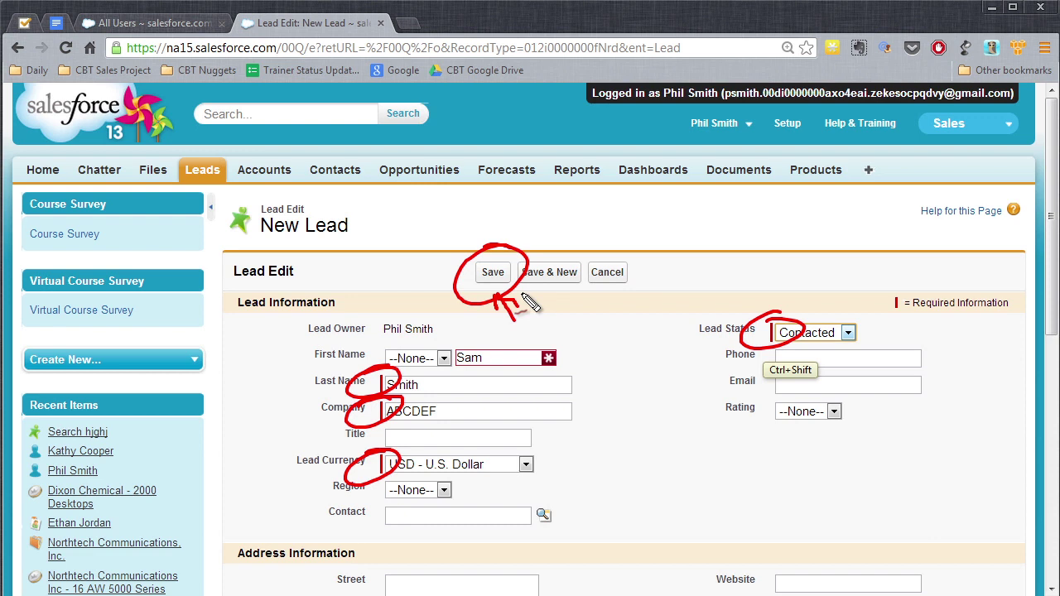
key(Escape)
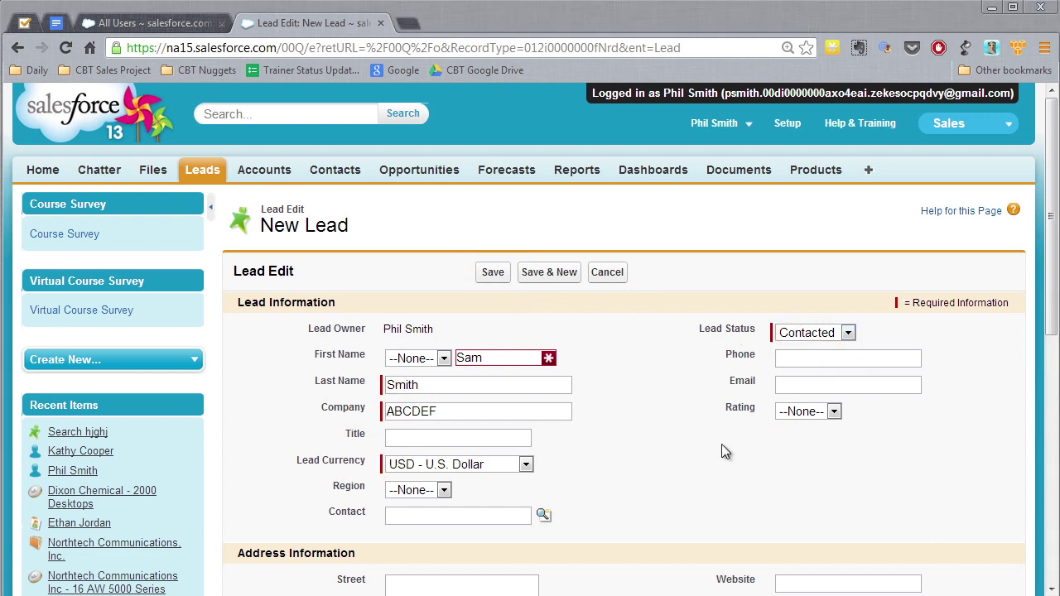
scroll(748, 430, down, 2)
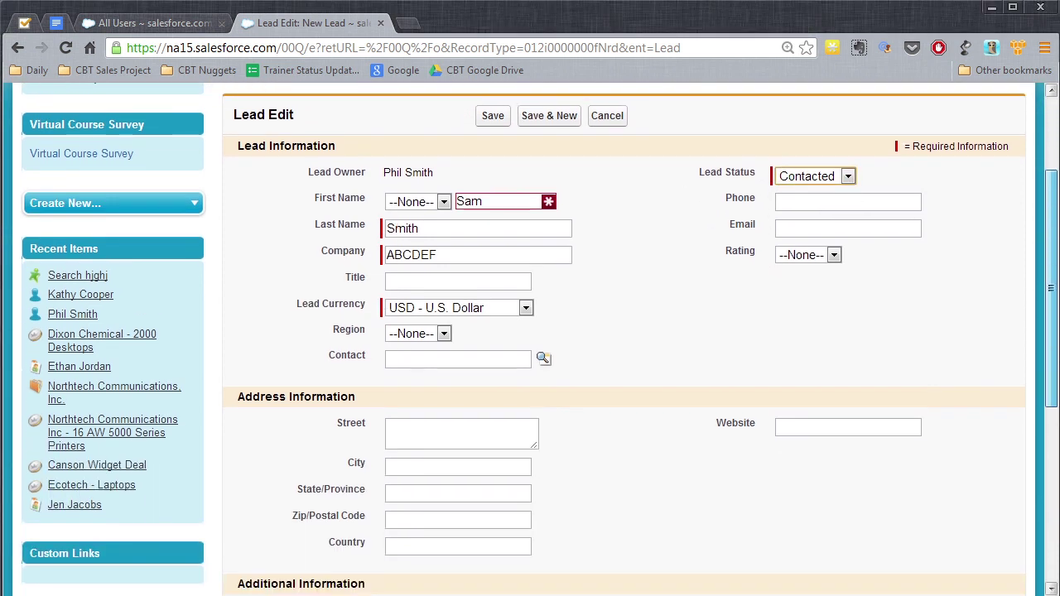
scroll(1039, 501, down, 3)
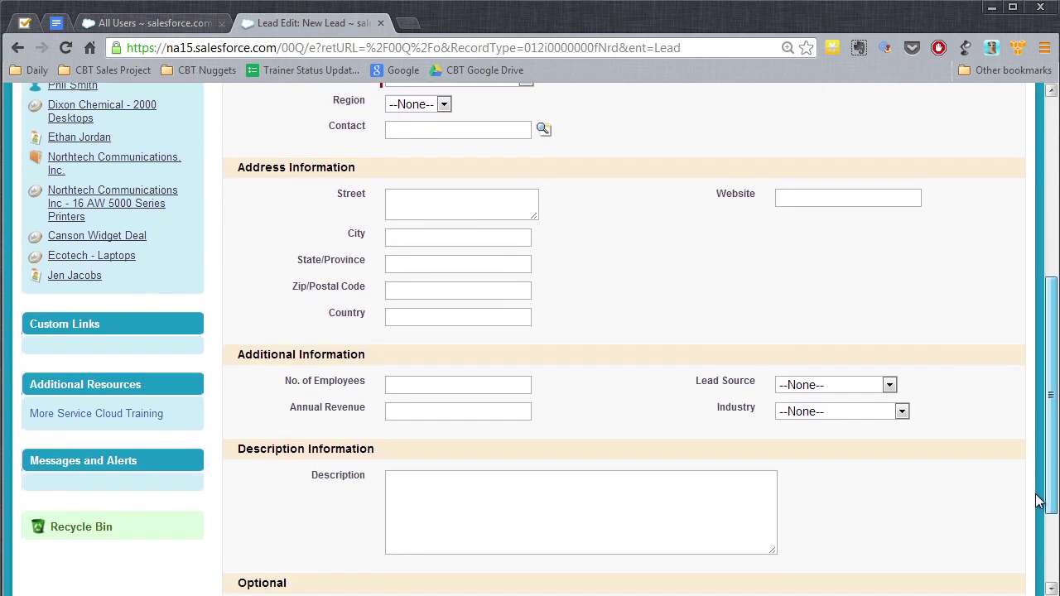
scroll(1040, 500, down, 2)
scroll(1050, 486, up, 1)
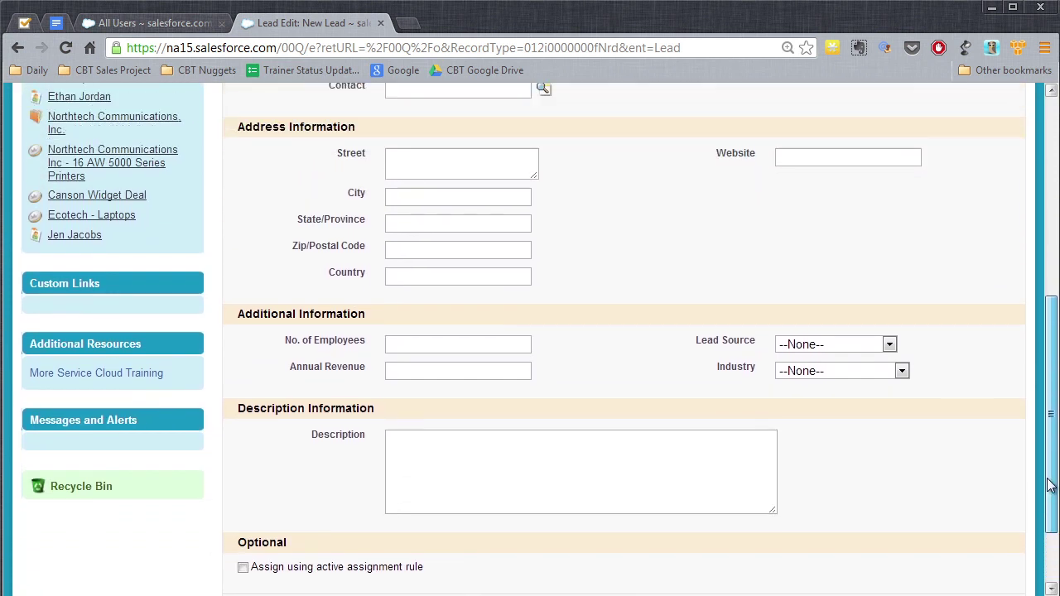
drag(1050, 486, 1050, 323)
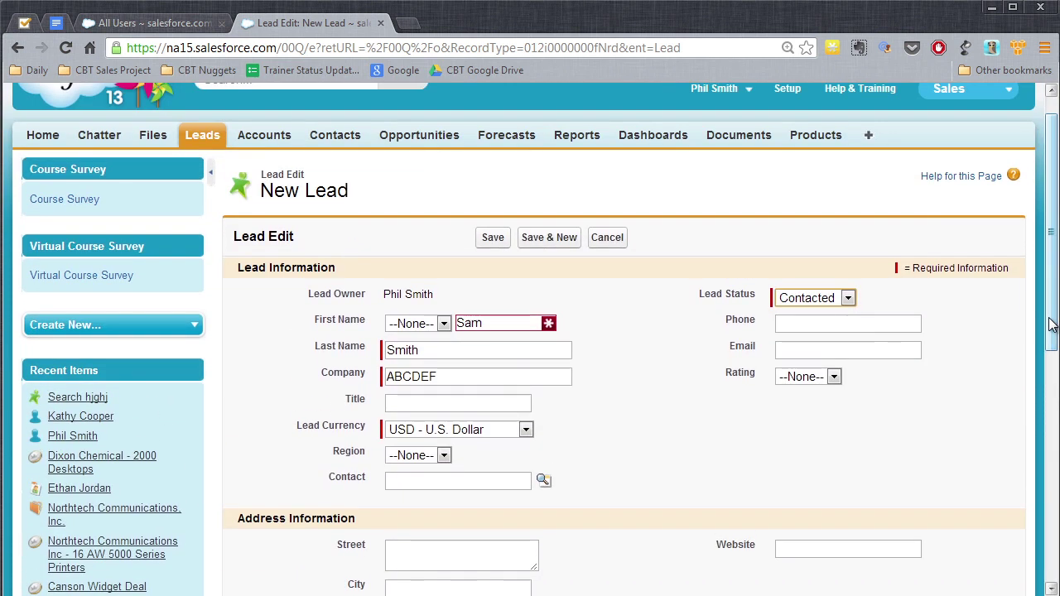
click(493, 237)
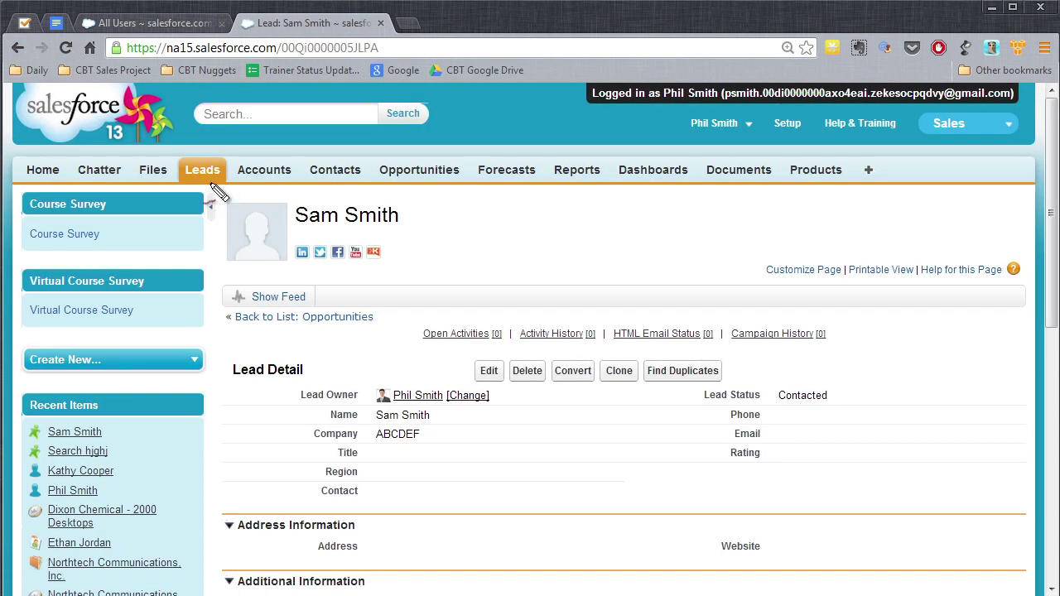
mouse_move(214, 190)
mouse_down()
mouse_move(207, 151)
mouse_move(225, 184)
mouse_up()
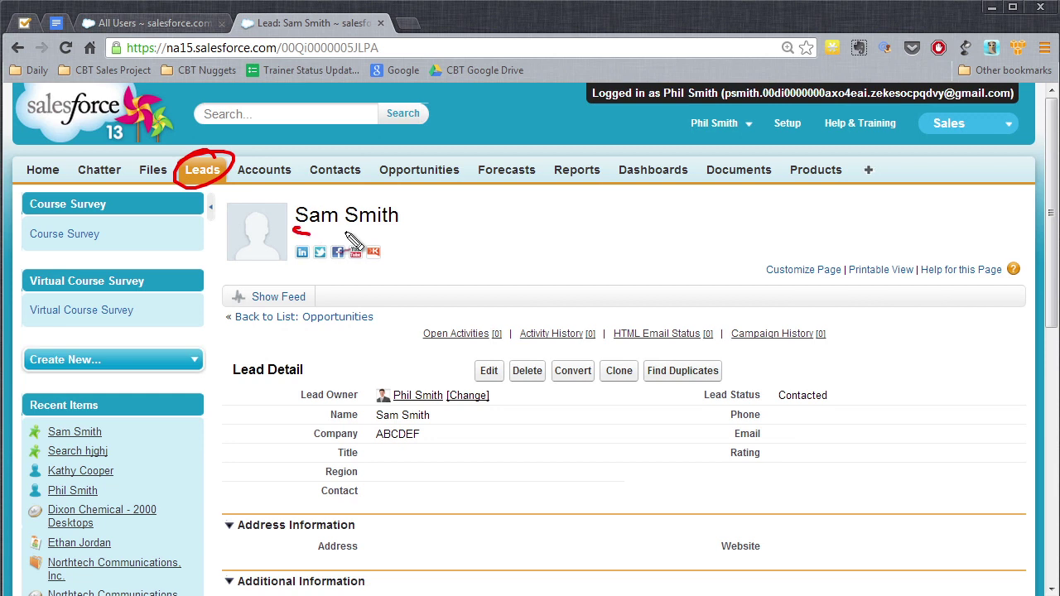
drag(293, 230, 441, 228)
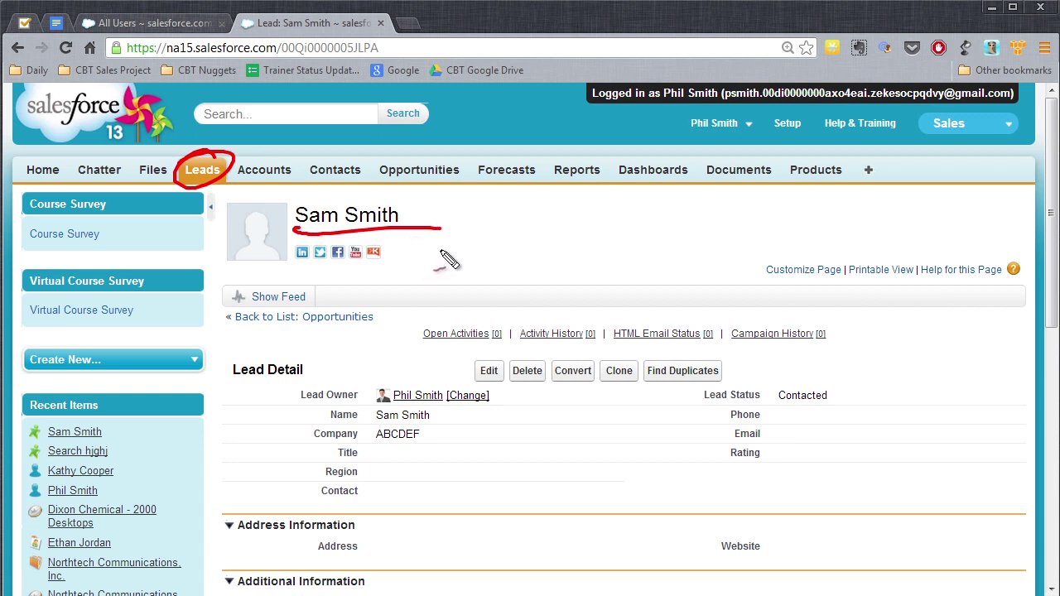
drag(377, 448, 424, 446)
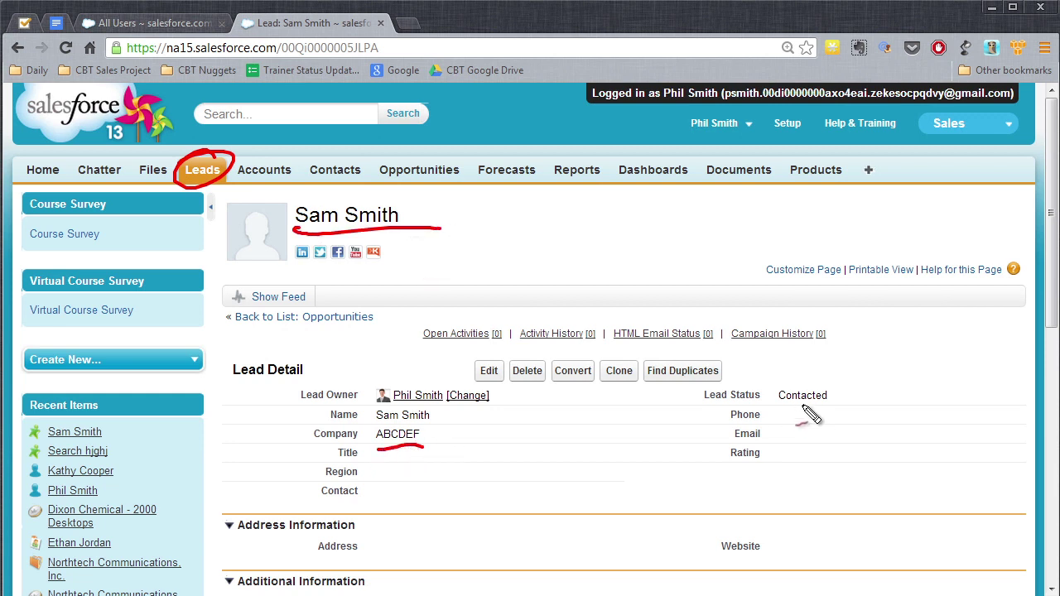
drag(779, 407, 837, 404)
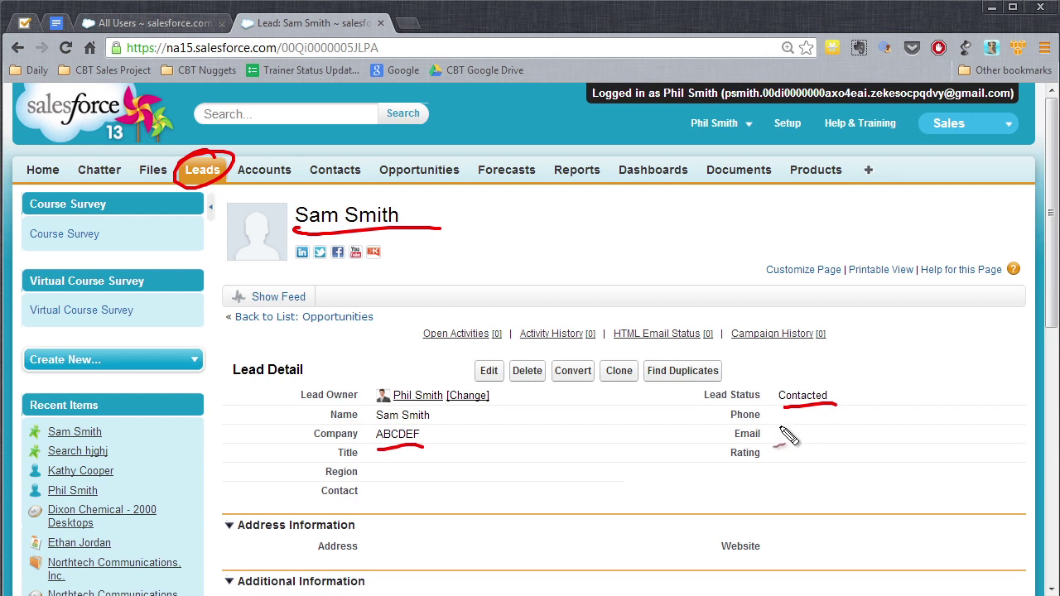
key(Escape)
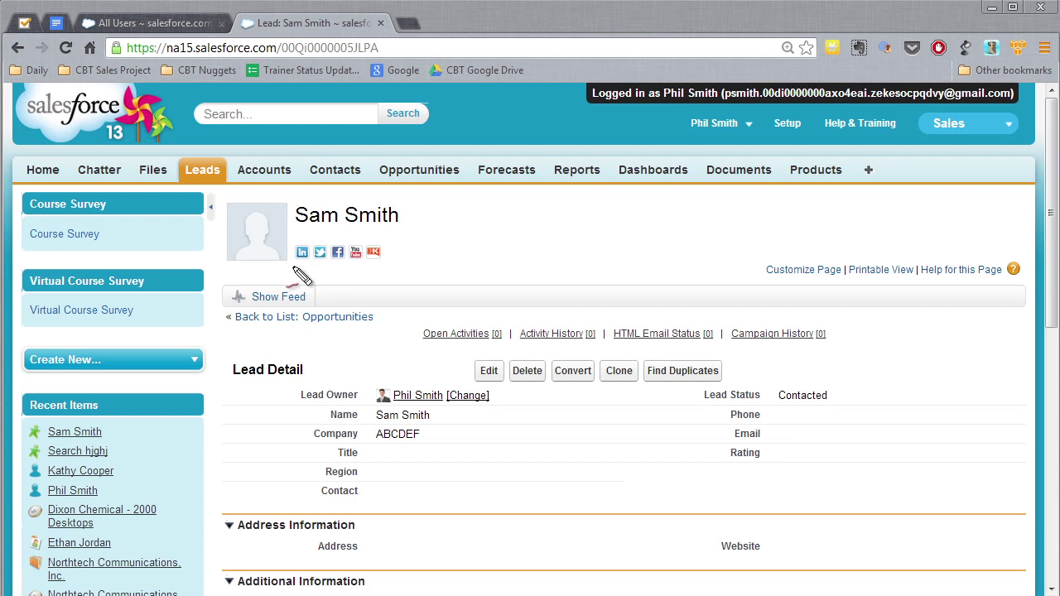
mouse_move(301, 277)
mouse_down()
mouse_move(350, 274)
mouse_move(331, 237)
mouse_move(362, 280)
mouse_up()
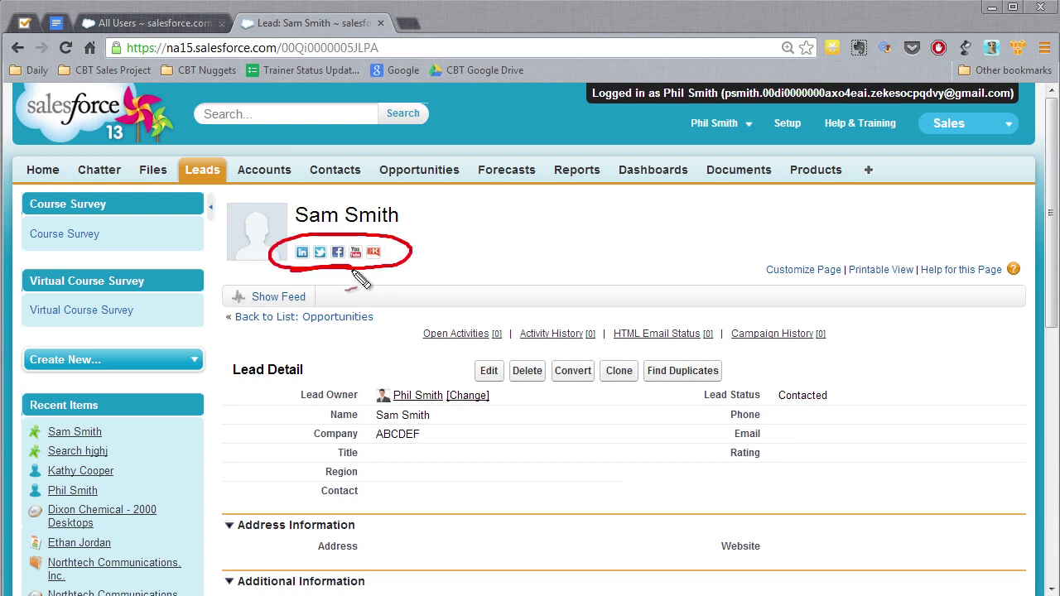
mouse_move(321, 270)
mouse_down()
mouse_move(306, 268)
mouse_move(319, 277)
mouse_move(360, 270)
mouse_up()
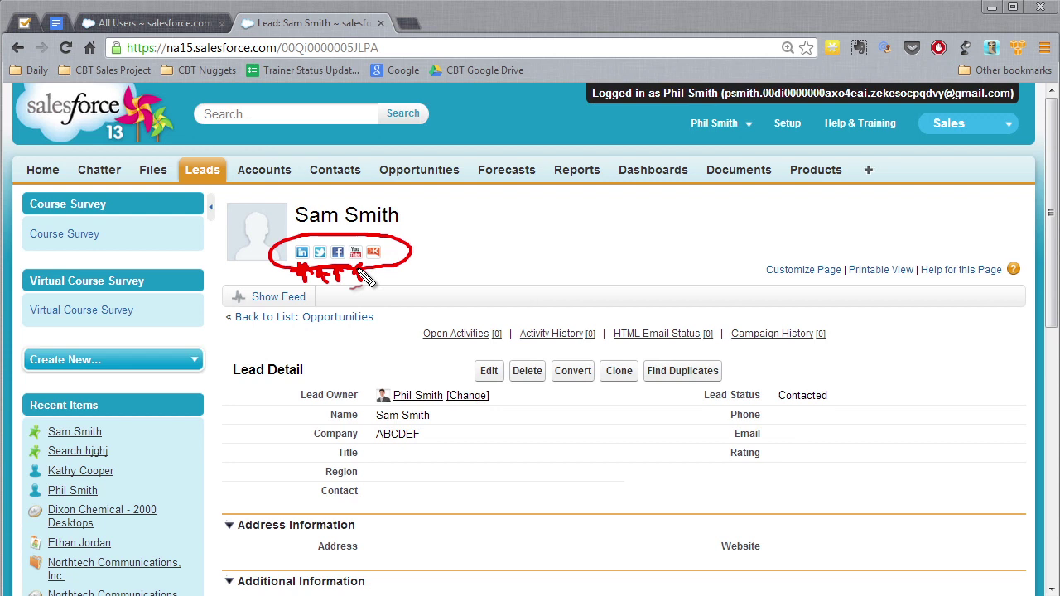
key(Escape)
scroll(365, 279, down, 1)
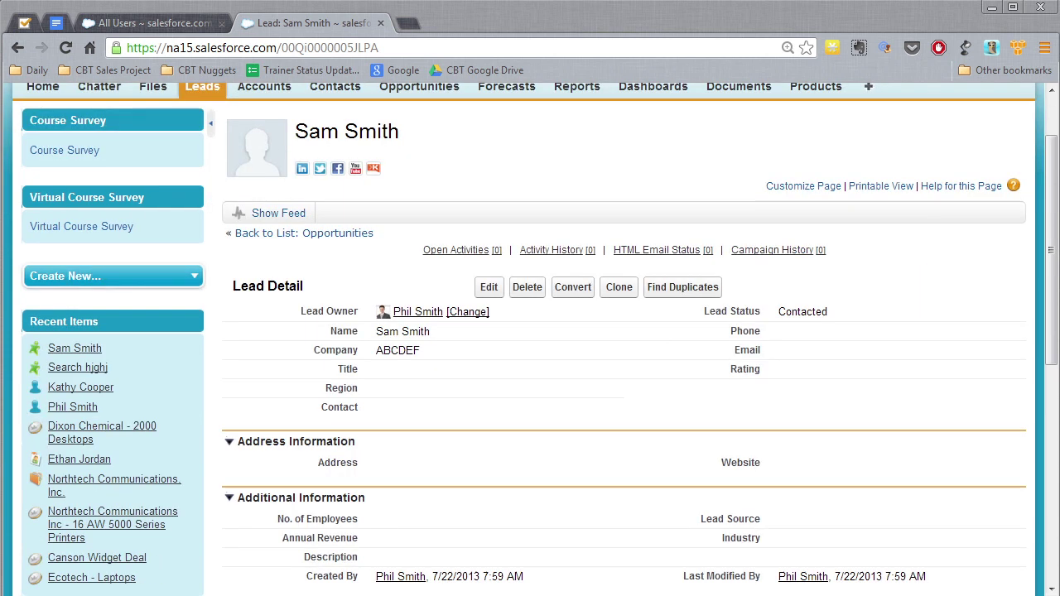
drag(1053, 332, 1053, 470)
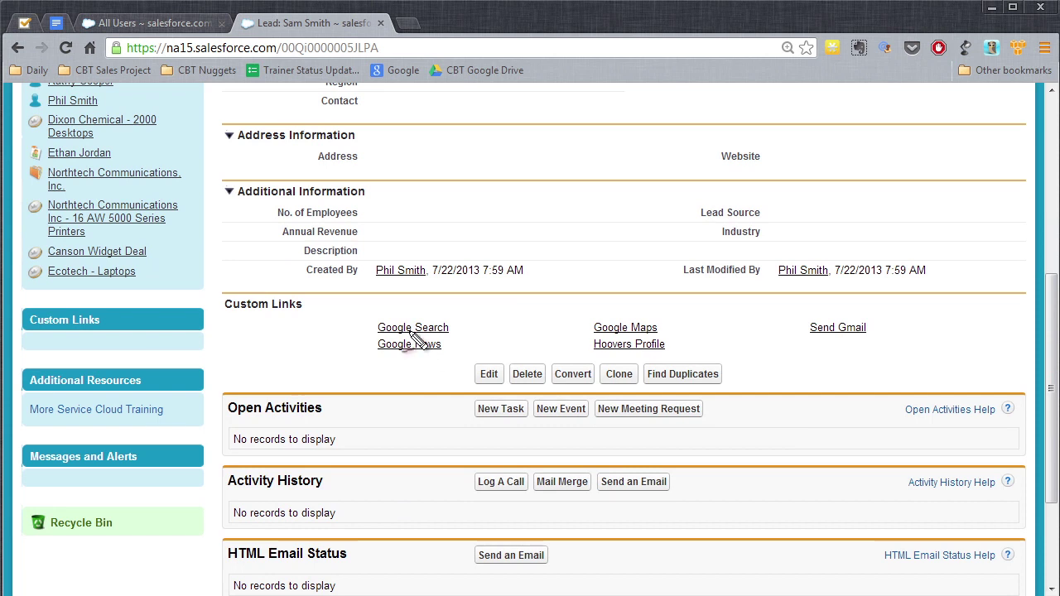
mouse_move(394, 330)
mouse_down()
mouse_move(469, 307)
mouse_move(406, 303)
mouse_up()
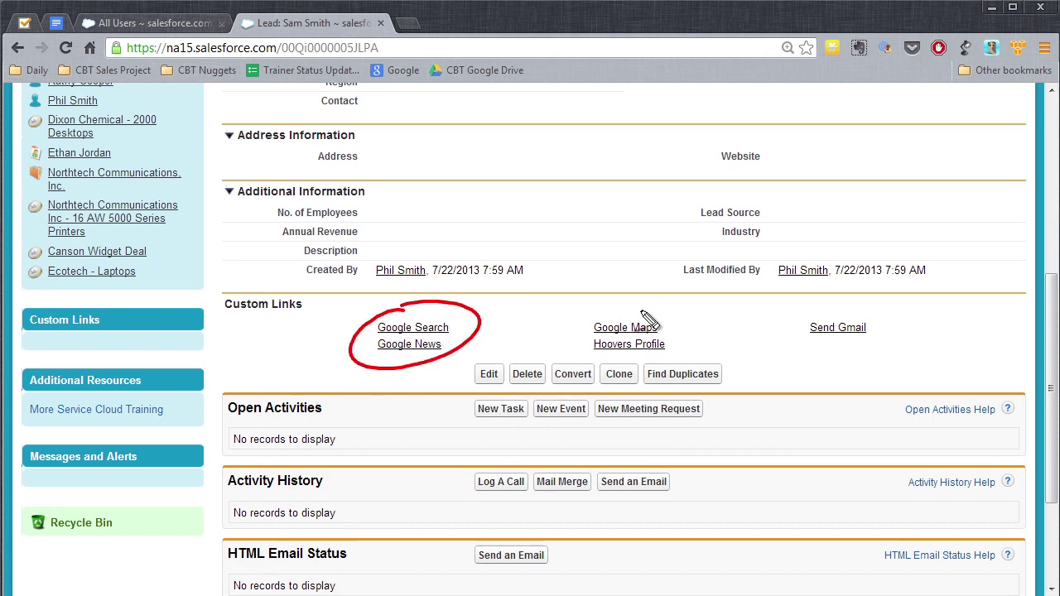
drag(643, 318, 617, 322)
drag(859, 324, 811, 317)
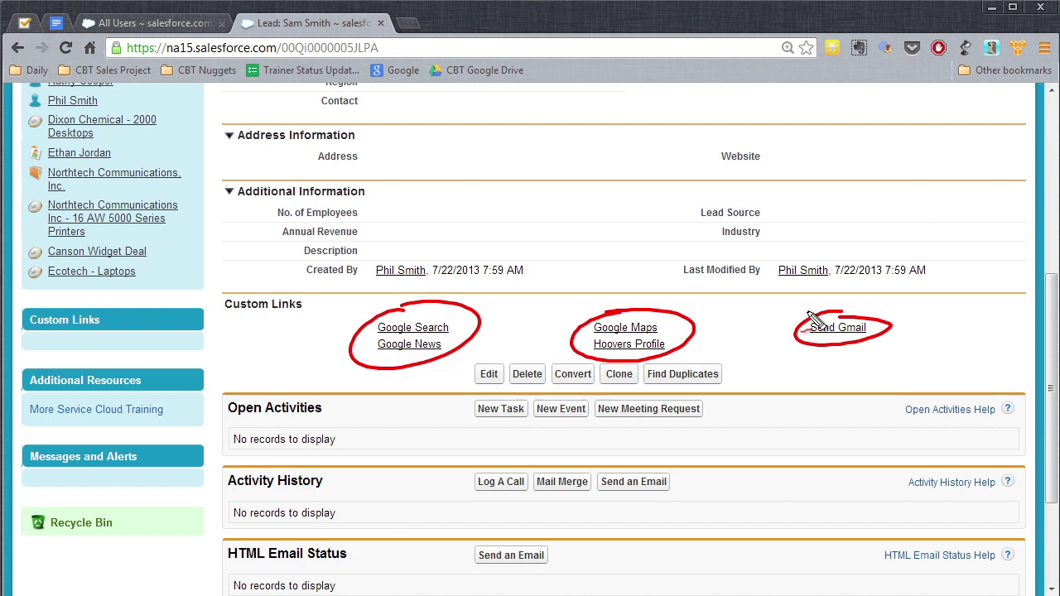
scroll(1040, 506, down, 3)
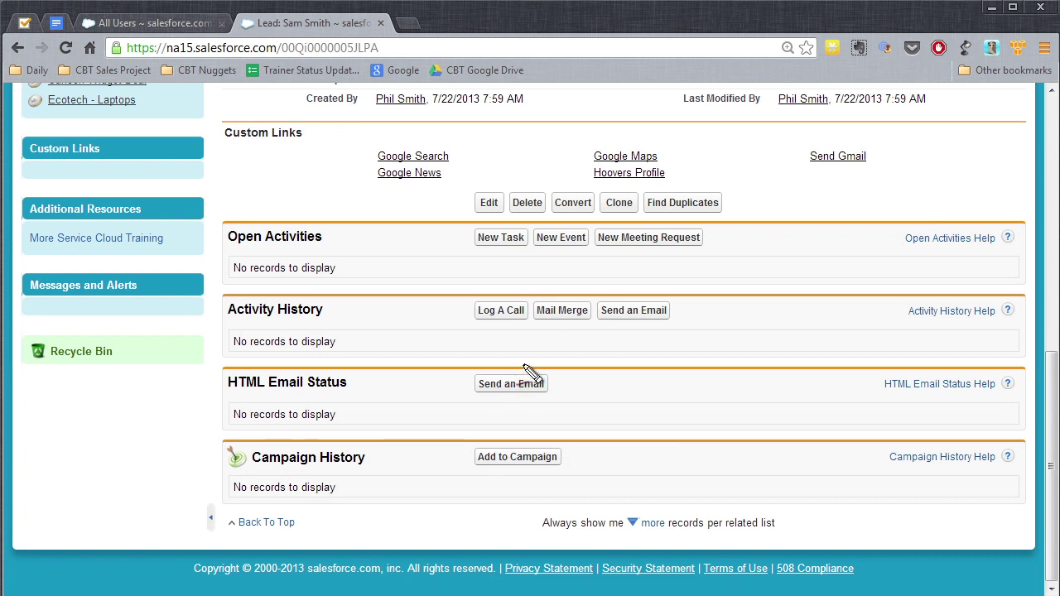
mouse_move(530, 373)
mouse_down()
mouse_move(464, 404)
mouse_move(483, 396)
mouse_up()
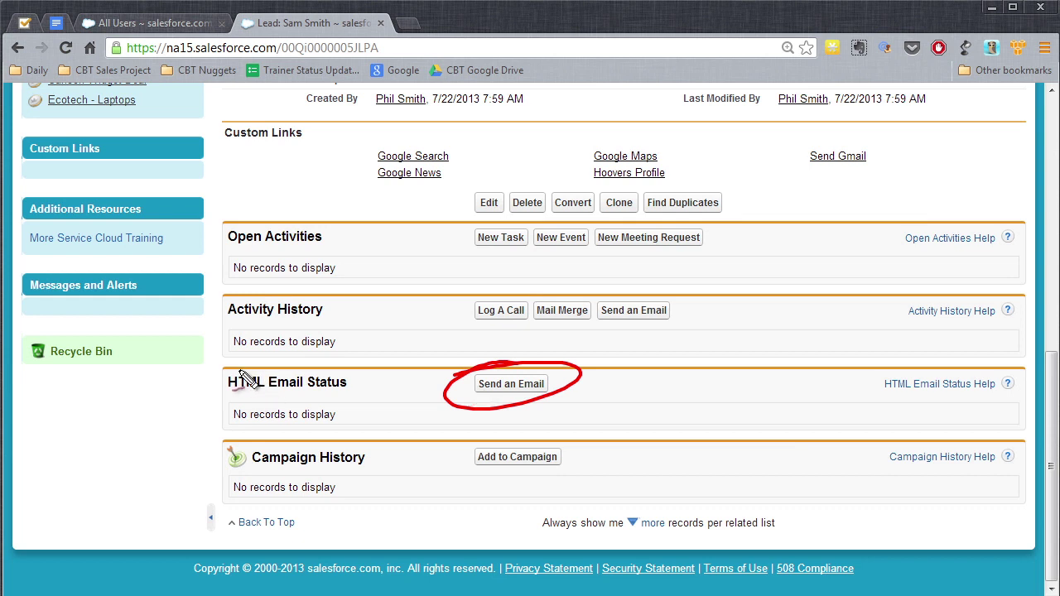
mouse_move(257, 370)
mouse_down()
mouse_move(286, 379)
mouse_move(218, 381)
mouse_up()
mouse_move(948, 366)
mouse_down()
mouse_move(1012, 391)
mouse_move(865, 364)
mouse_up()
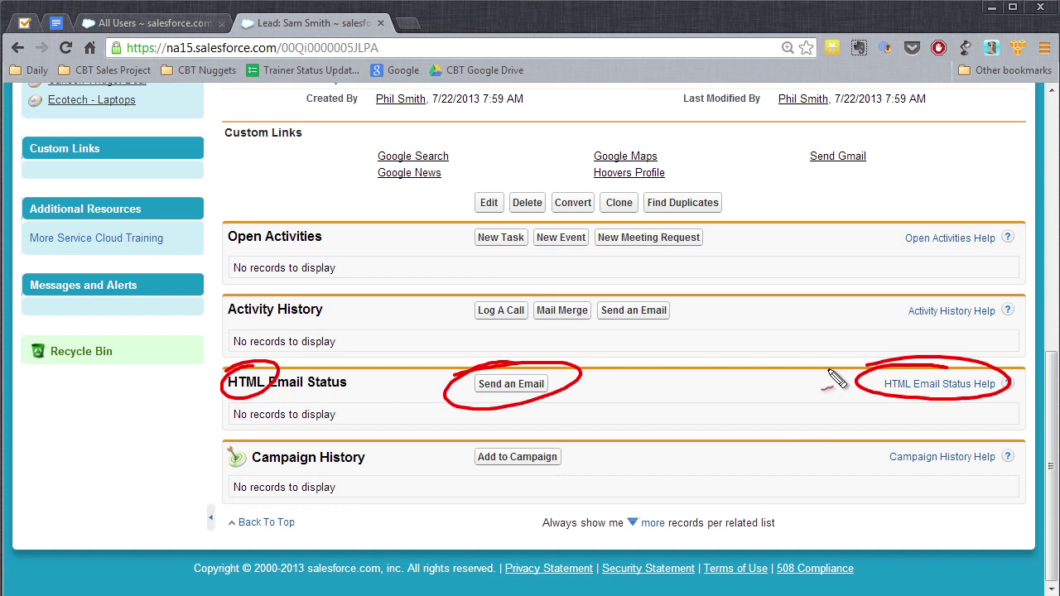
key(ctrl+z)
drag(1049, 502, 1050, 236)
drag(568, 391, 591, 356)
mouse_move(222, 178)
mouse_down()
mouse_move(243, 163)
mouse_move(236, 154)
mouse_up()
mouse_move(205, 226)
mouse_down()
mouse_move(265, 169)
mouse_move(263, 190)
mouse_up()
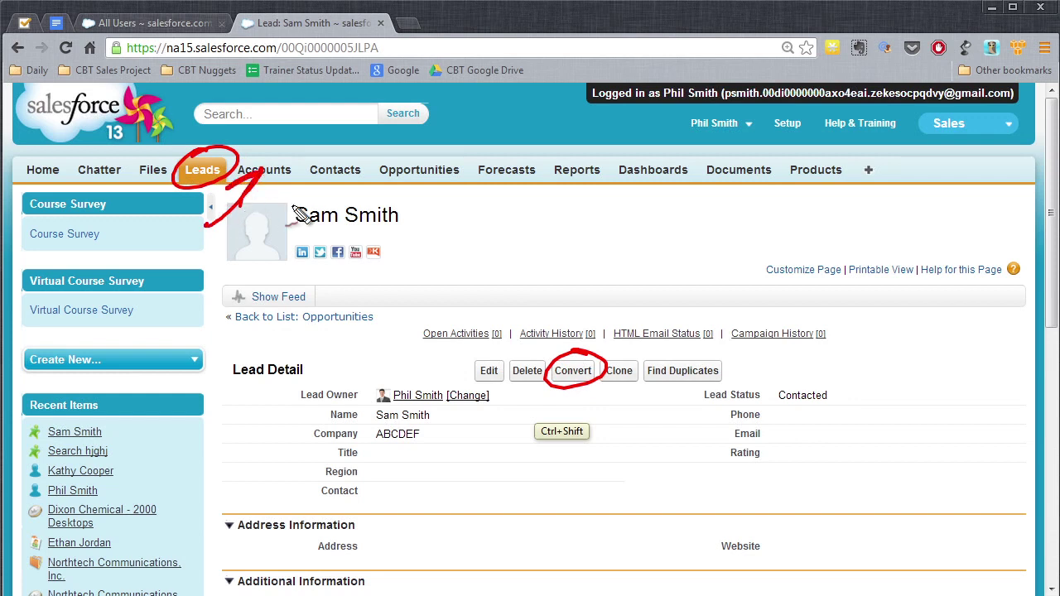
Convert the lead, keeping Create New Account: ABCDEF, to produce a contact and opportunity
drag(236, 248, 323, 186)
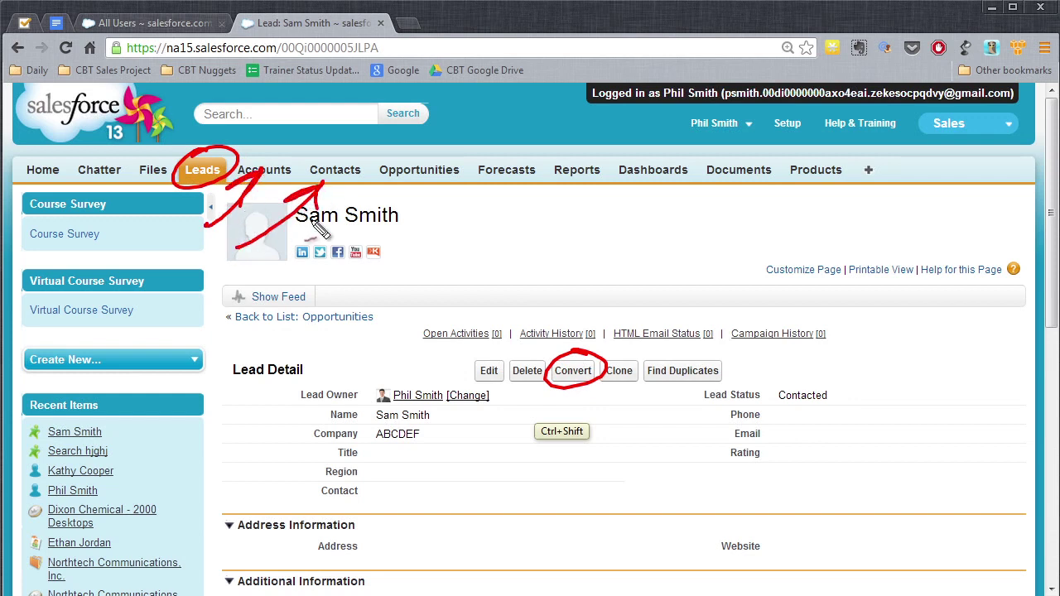
key(Escape)
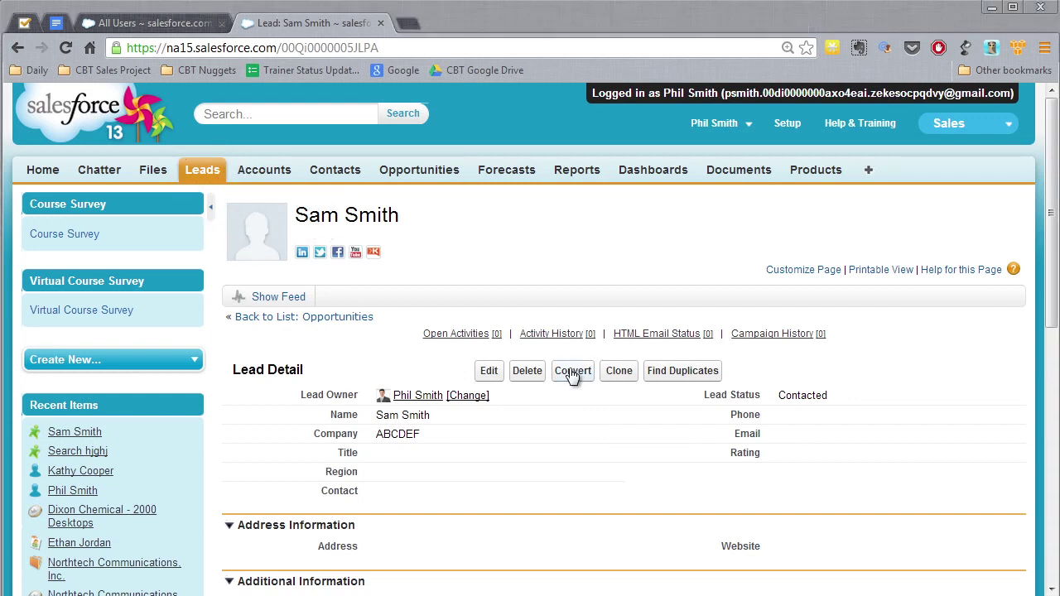
click(572, 371)
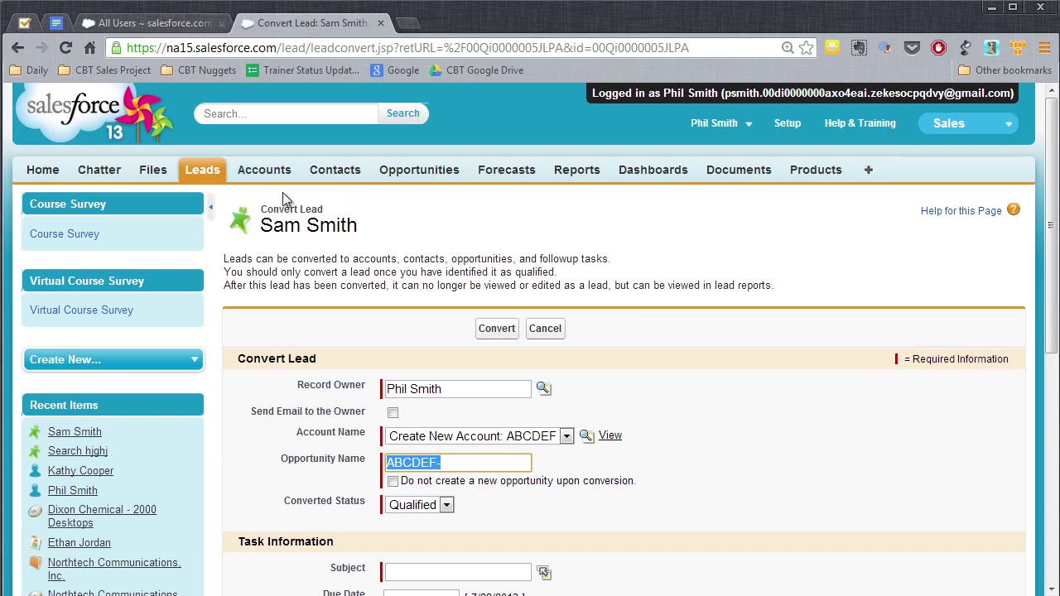
click(496, 329)
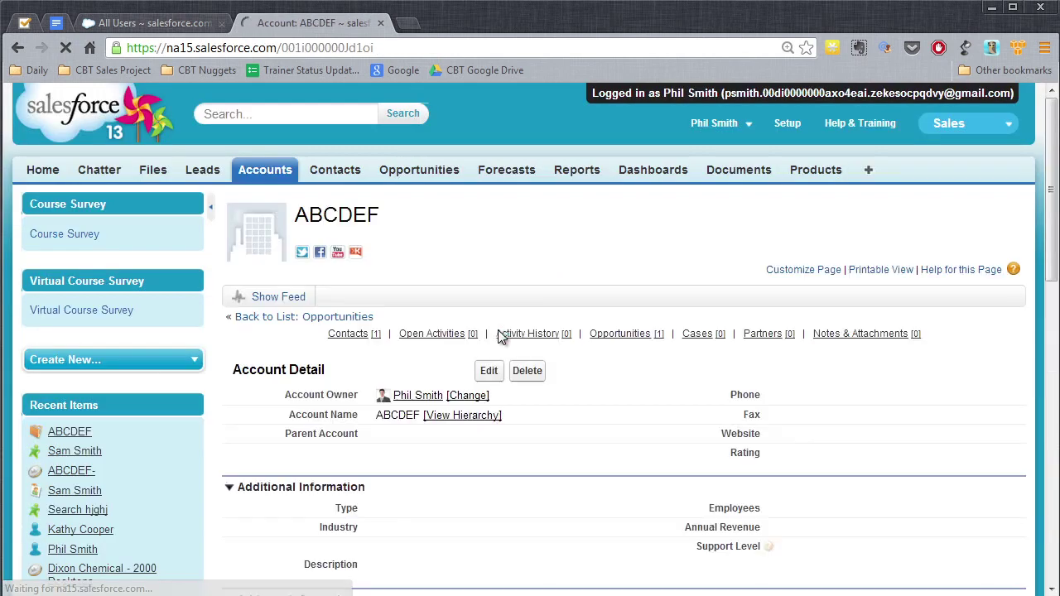
mouse_move(538, 334)
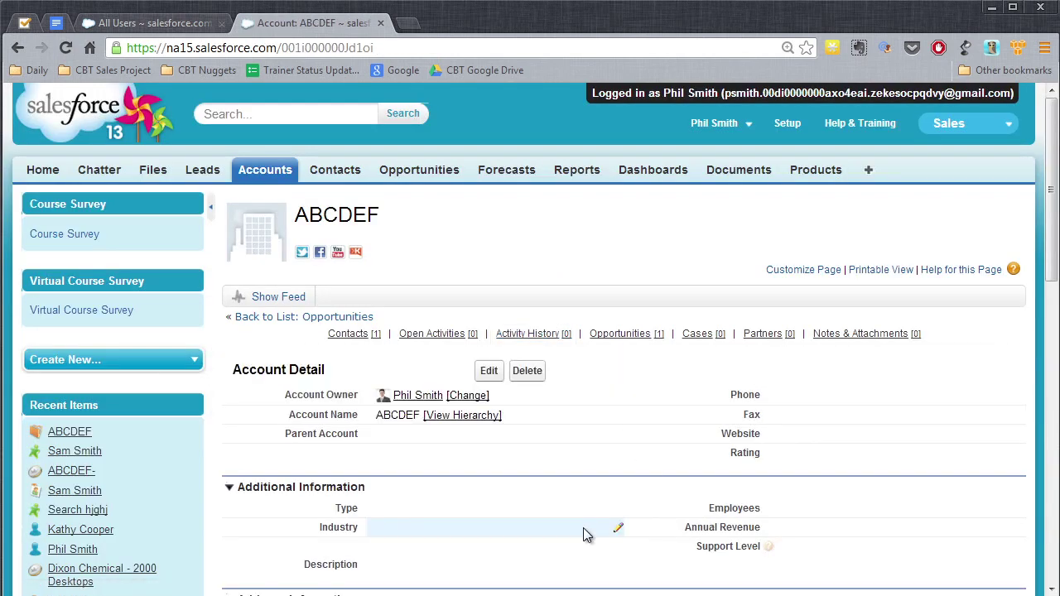
mouse_move(386, 336)
mouse_down()
mouse_move(364, 344)
mouse_move(389, 327)
mouse_move(373, 317)
mouse_up()
mouse_move(281, 187)
mouse_down()
mouse_move(253, 161)
mouse_move(305, 174)
mouse_move(317, 194)
mouse_move(273, 222)
mouse_move(280, 240)
mouse_up()
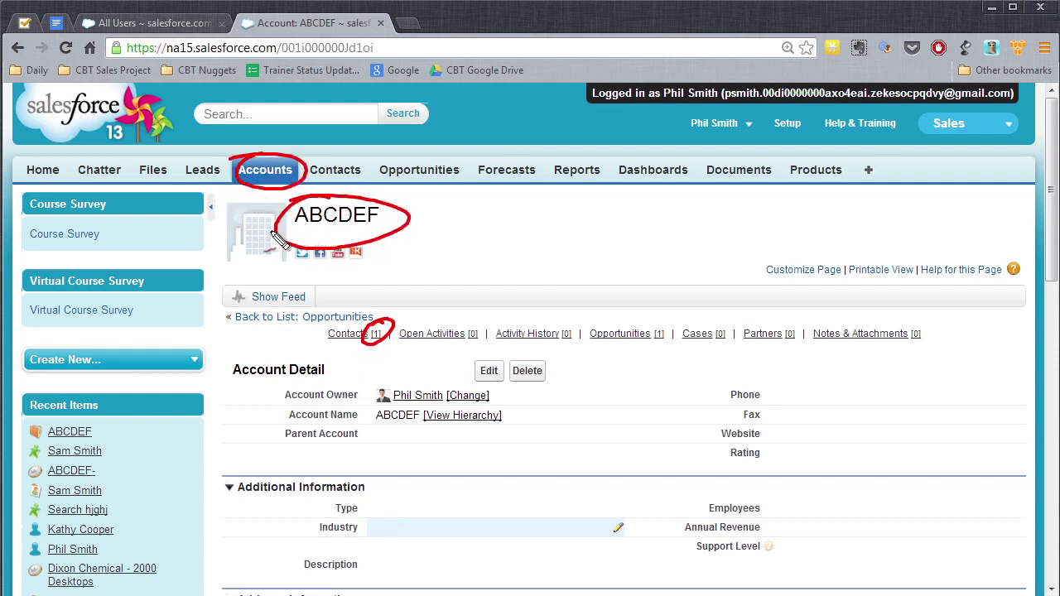
mouse_move(383, 335)
mouse_down()
mouse_move(373, 346)
mouse_move(389, 337)
mouse_up()
mouse_move(657, 343)
mouse_down()
mouse_move(669, 339)
mouse_move(664, 349)
mouse_up()
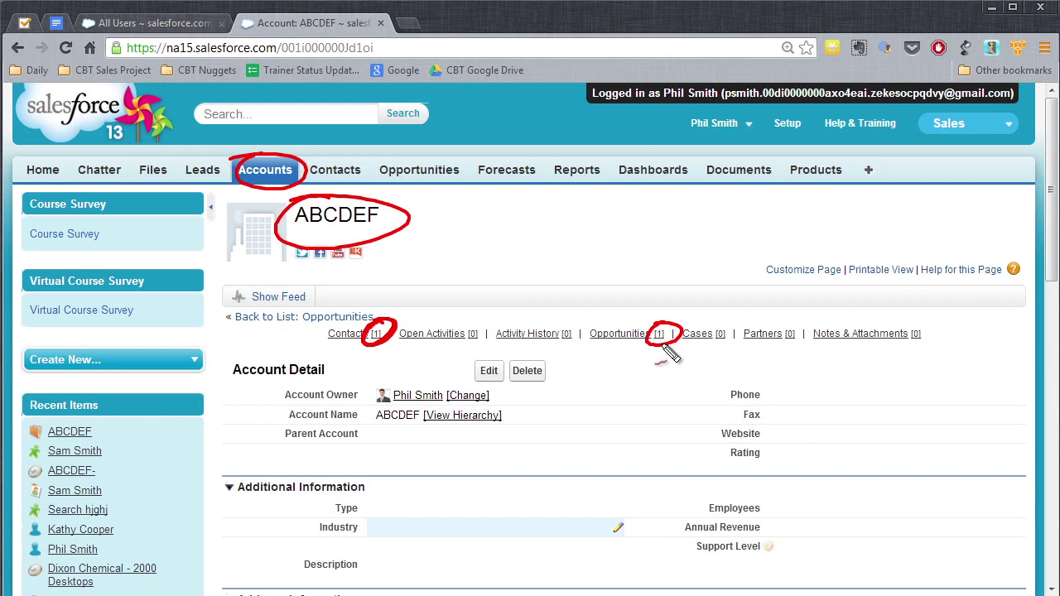
mouse_move(201, 314)
mouse_down()
mouse_move(264, 211)
mouse_move(258, 201)
mouse_up()
drag(283, 327, 332, 192)
drag(316, 214, 343, 212)
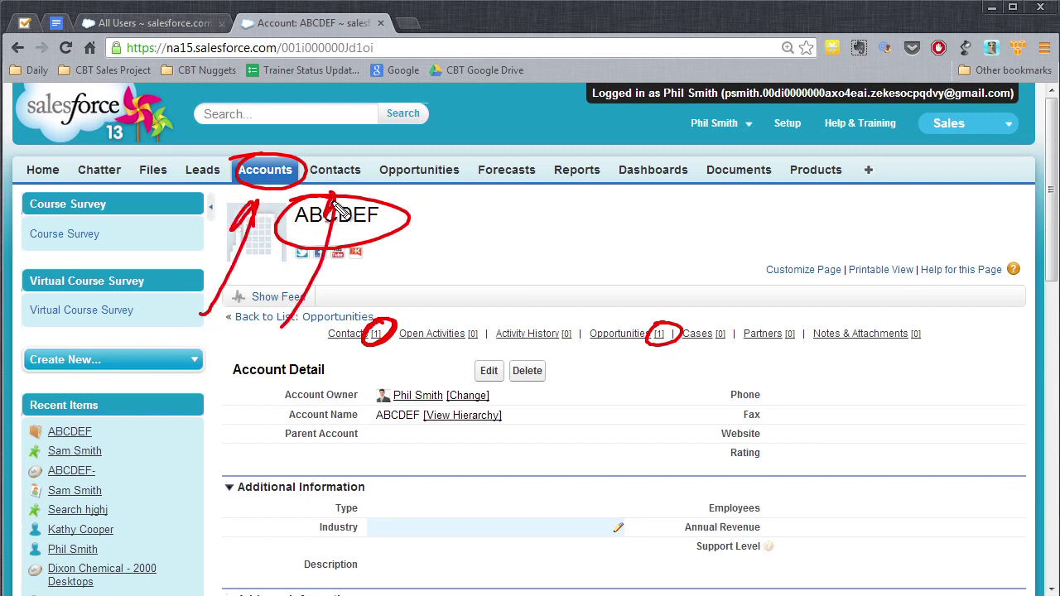
mouse_move(358, 313)
mouse_down()
mouse_move(406, 197)
mouse_move(424, 214)
mouse_up()
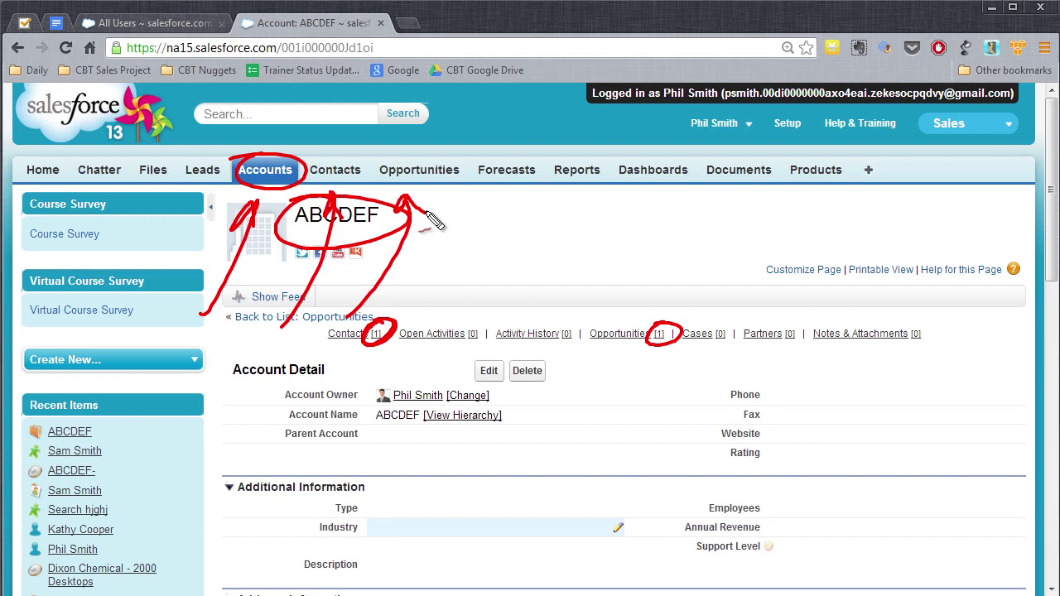
mouse_move(240, 182)
mouse_down()
mouse_move(454, 182)
mouse_move(247, 189)
mouse_up()
mouse_move(406, 214)
mouse_down()
mouse_move(505, 190)
mouse_move(511, 205)
mouse_move(478, 221)
mouse_move(589, 199)
mouse_up()
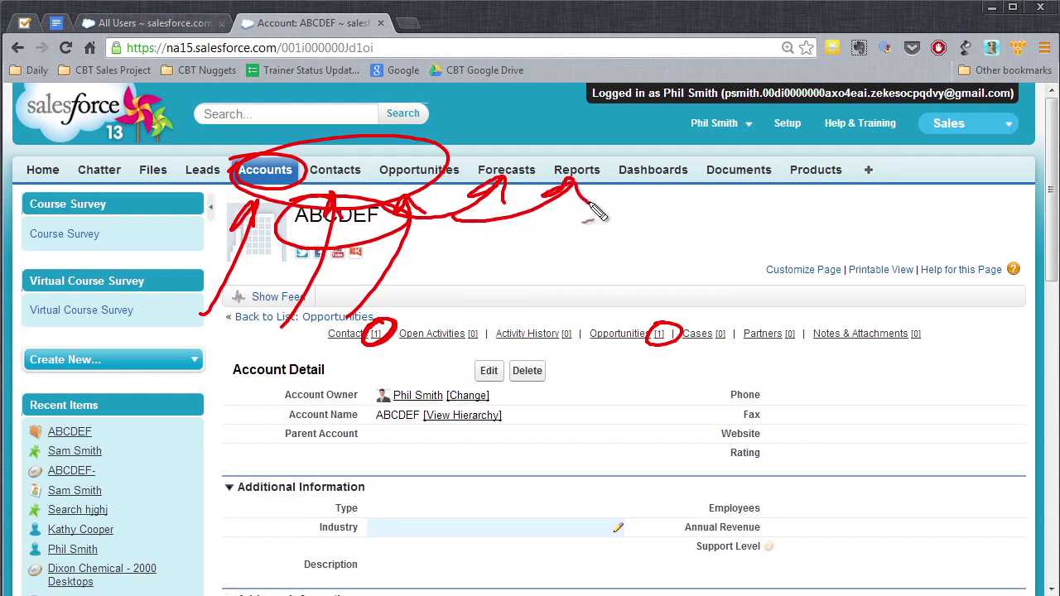